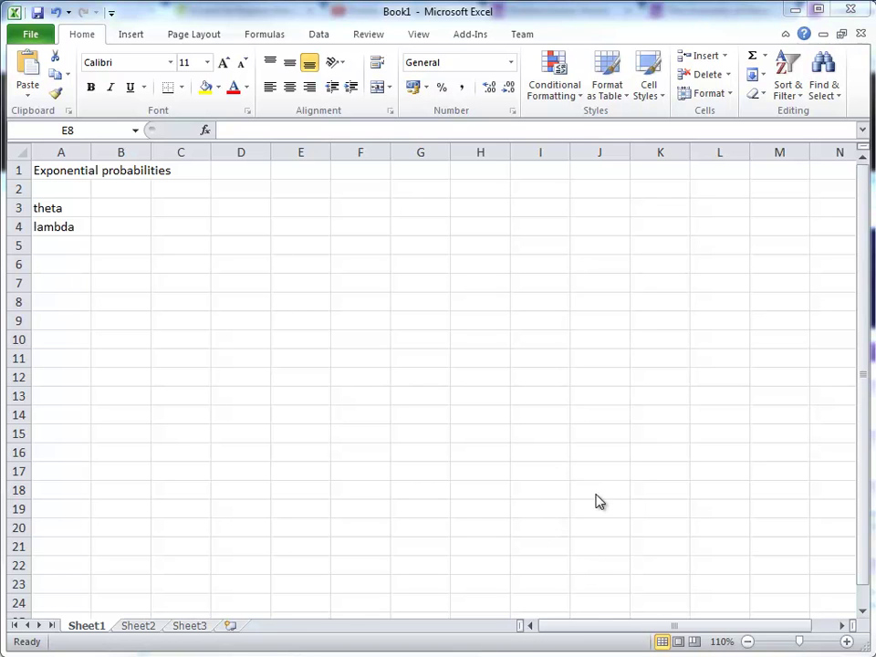
Label the theta row 'expected value' in C3 and give theta the value 1 in B3.
left_click(96, 259)
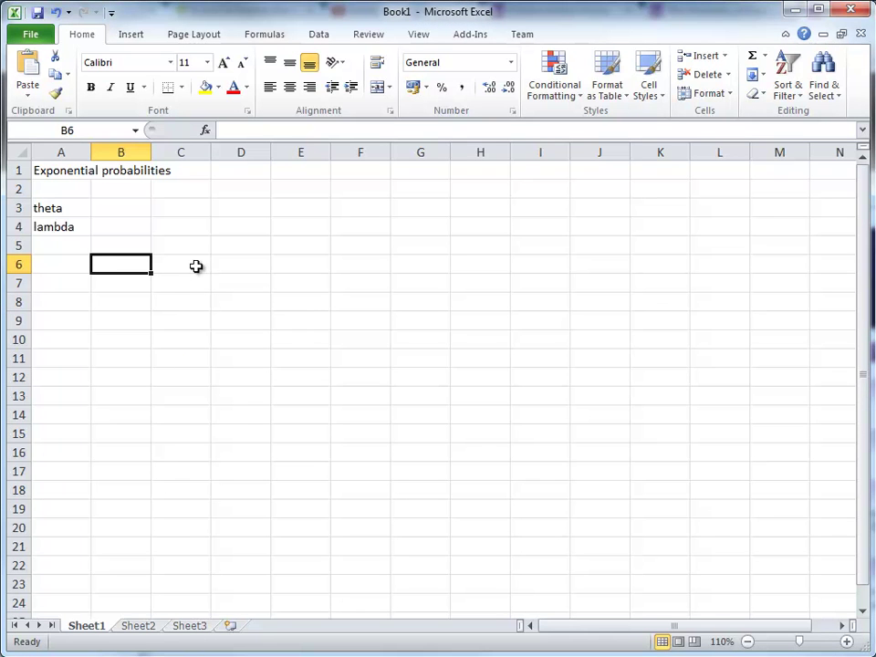
left_click(64, 208)
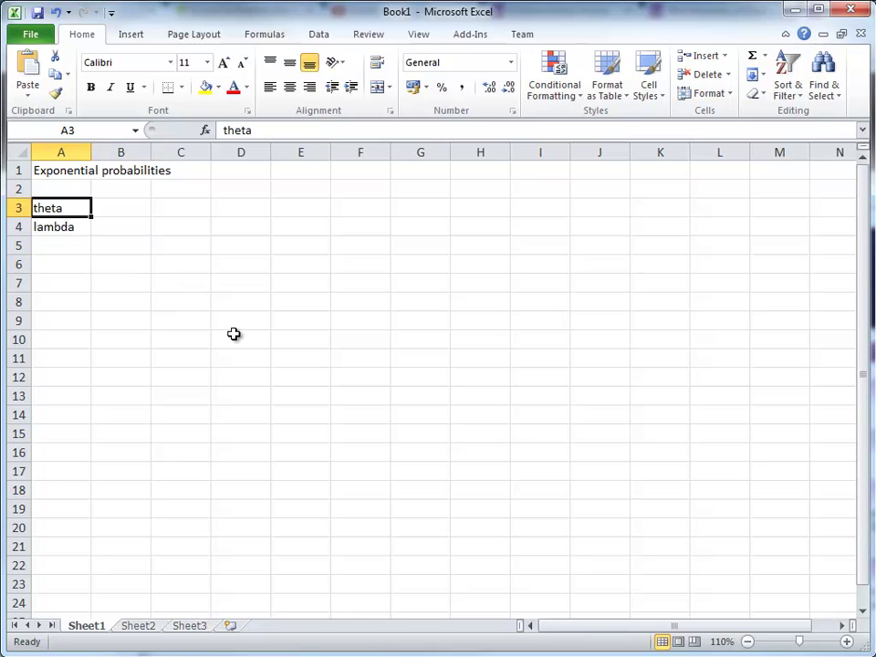
left_click(177, 209)
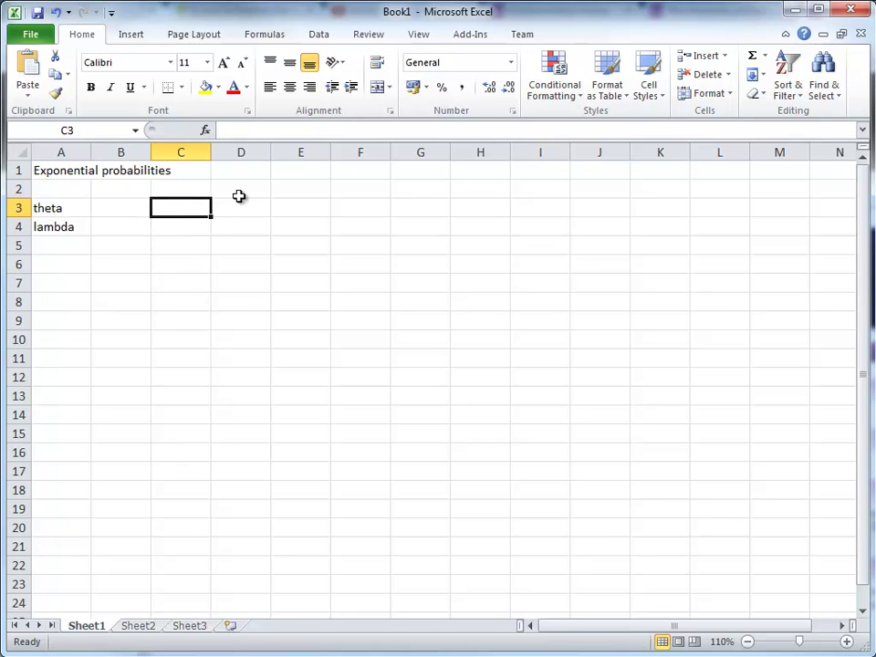
type("expected value")
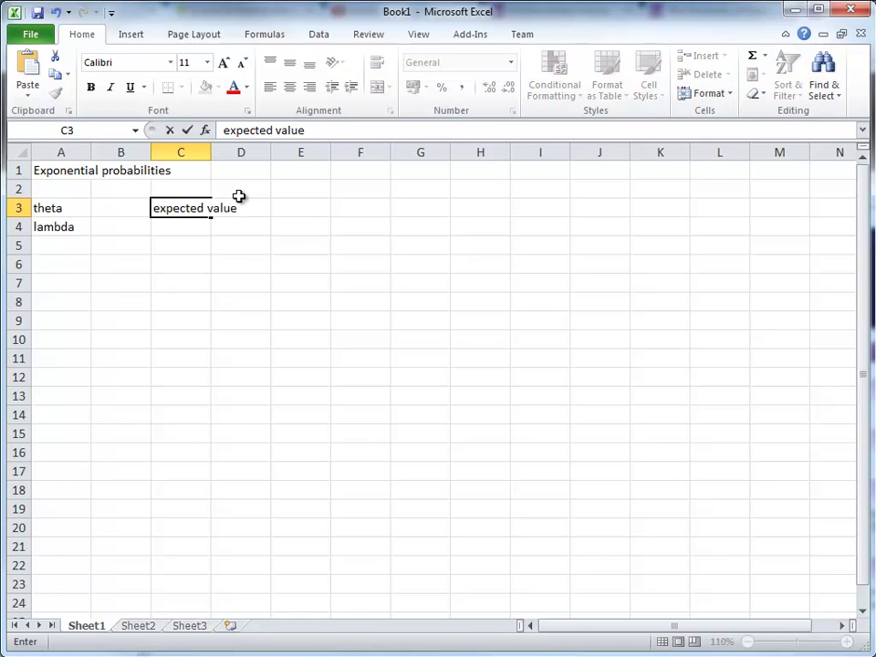
key("Left")
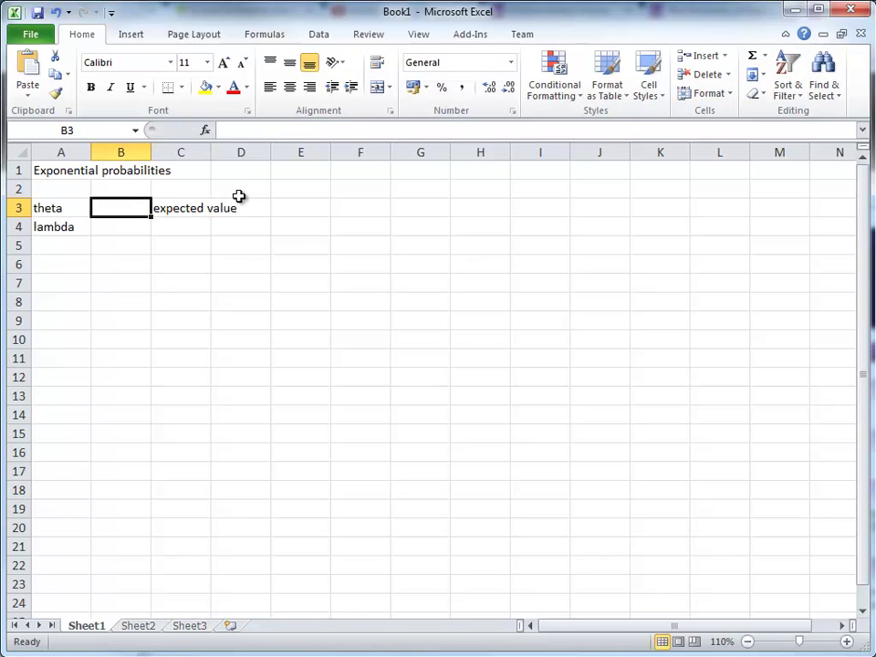
type("1")
key("Return")
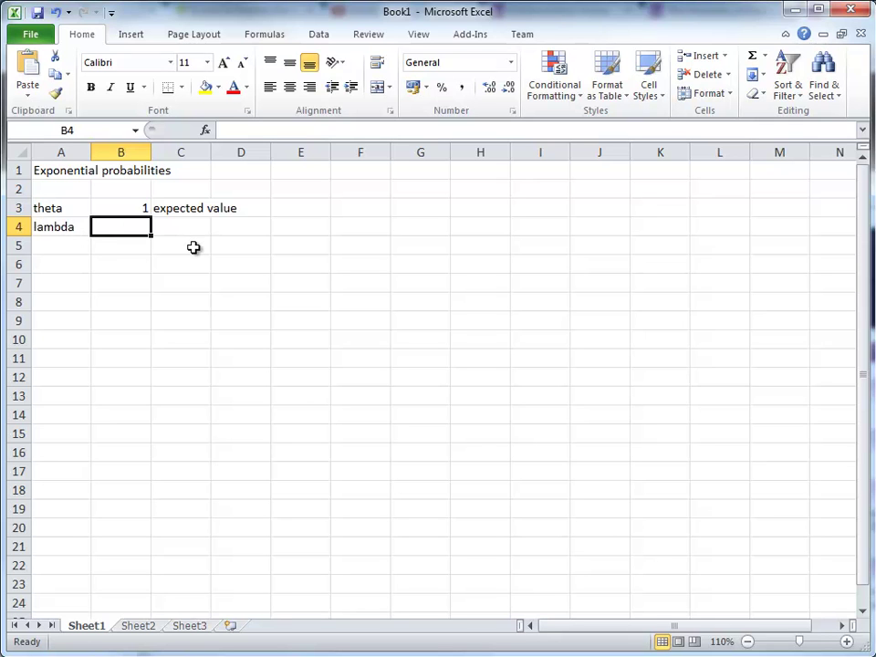
Set lambda in B4 to =1/B3 and label it '1/expected value' in C4.
type("=")
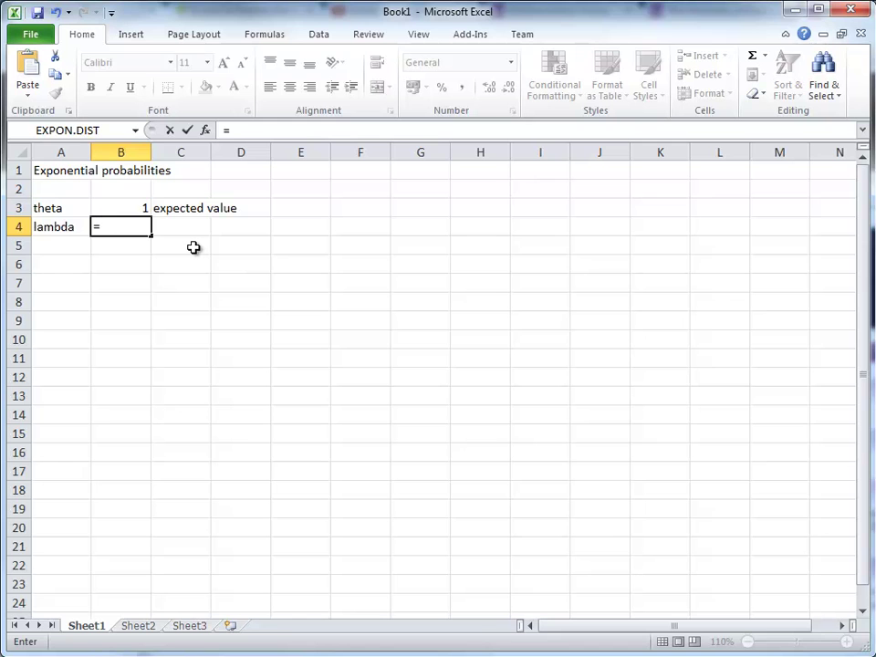
type("1/")
key("Up")
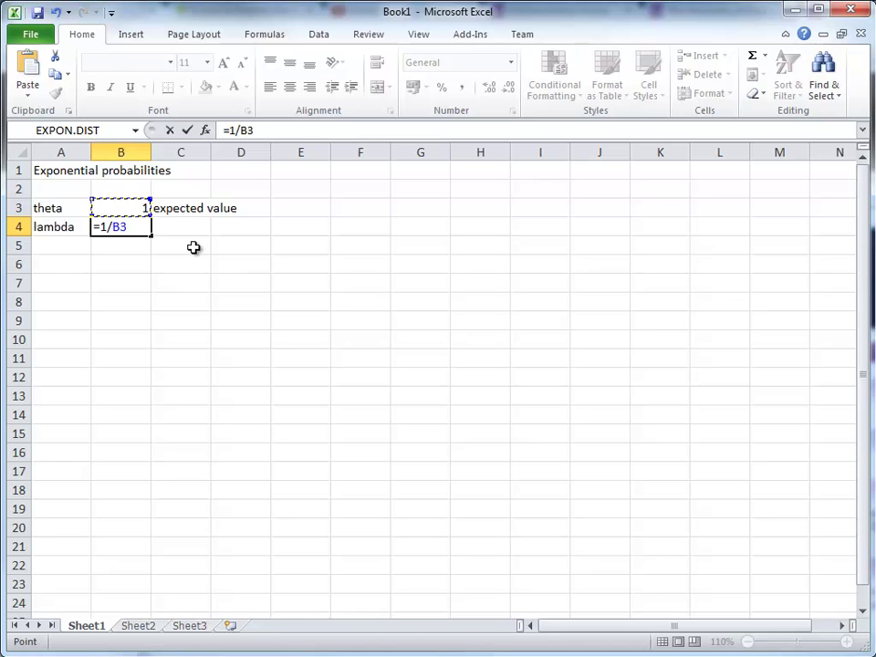
key("Return")
key("Up")
key("Right")
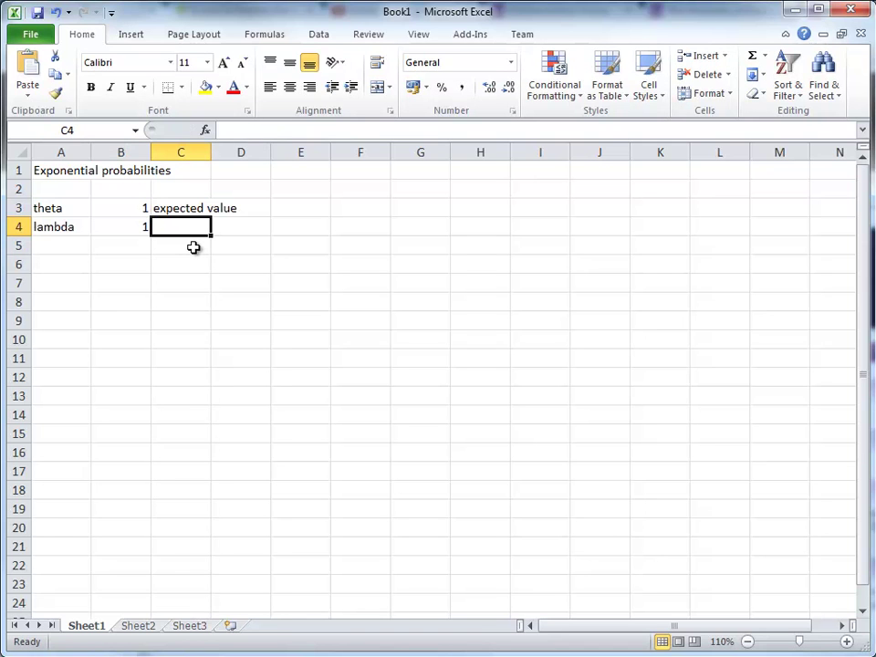
type("1")
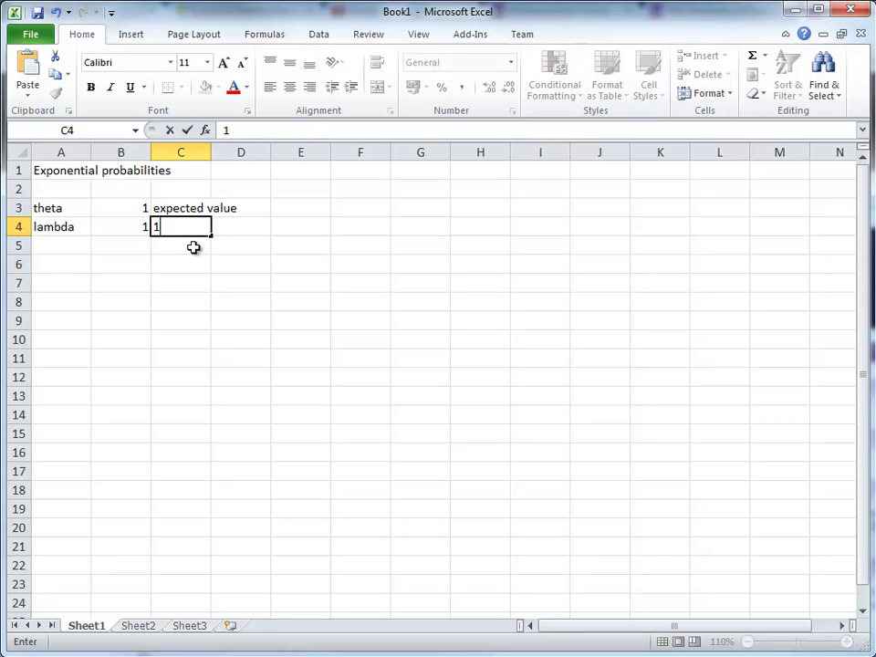
type("/expected")
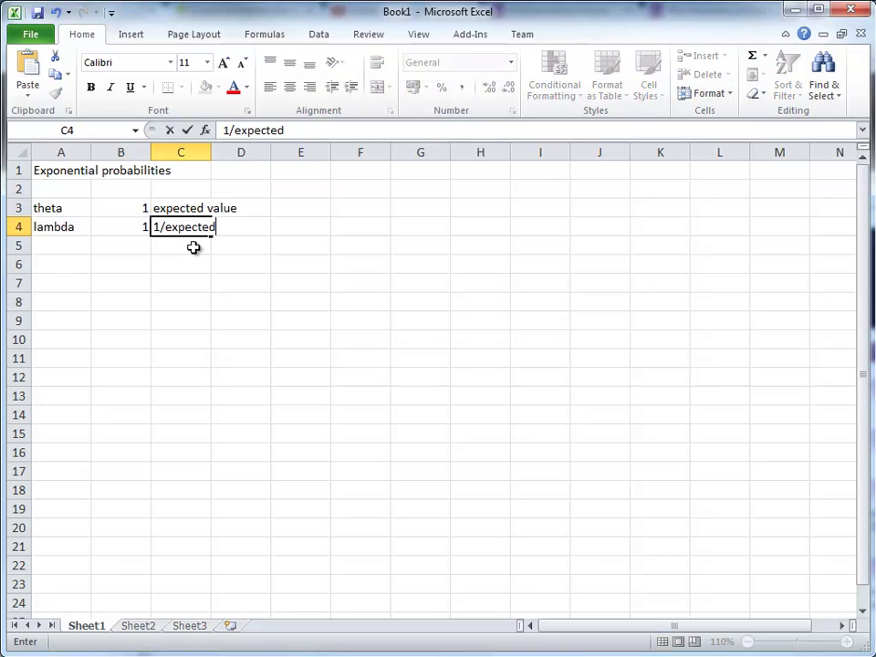
type(" value")
key("Return")
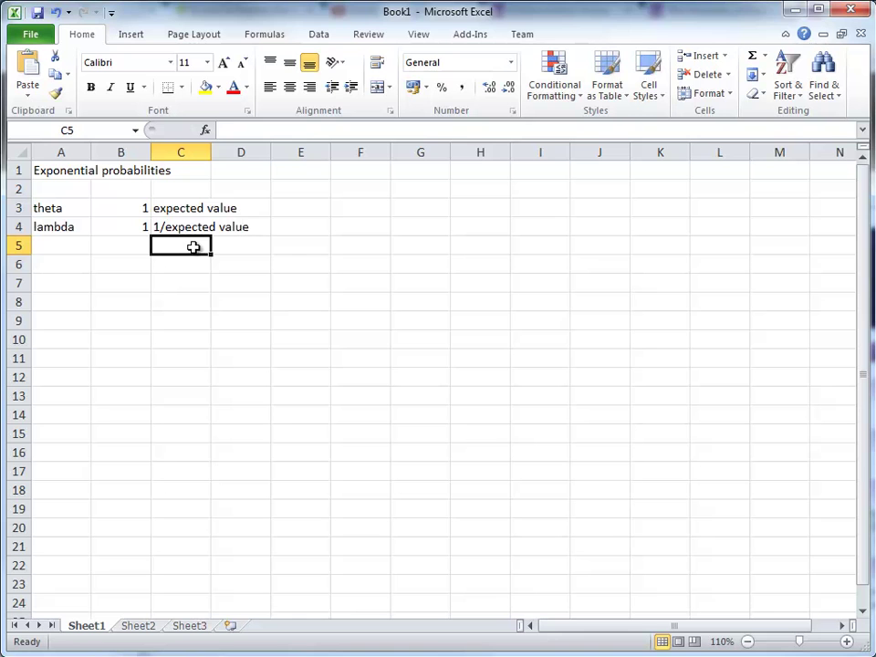
key("Up")
Shade the lambda row A4:C4 with a yellow fill.
left_click(53, 231)
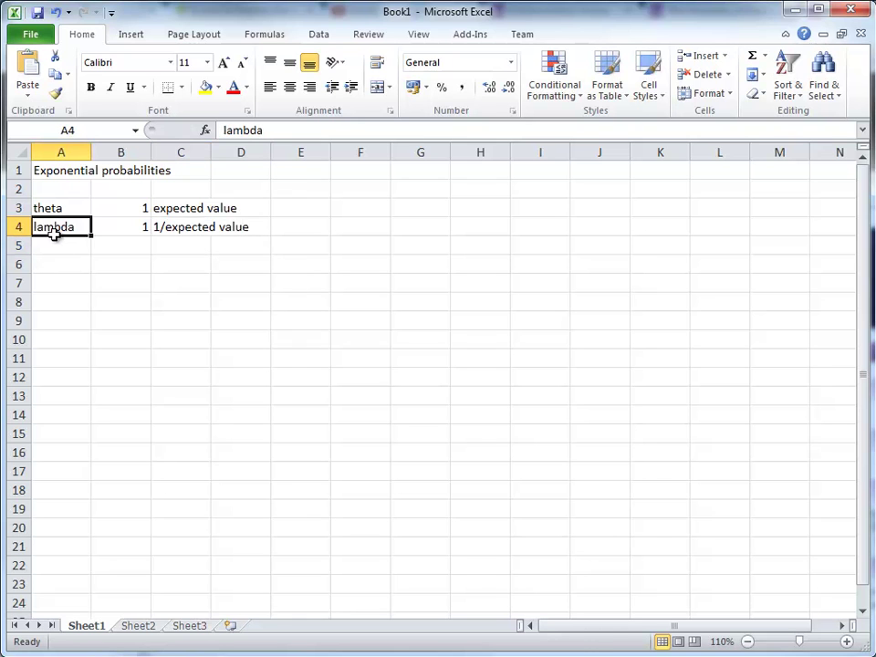
left_click_drag(82, 225, 207, 225)
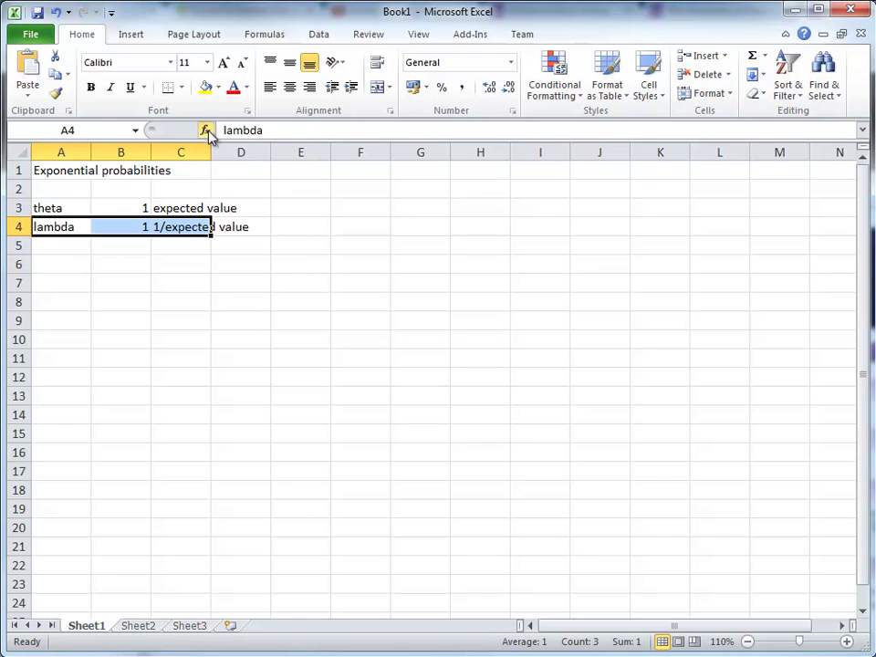
left_click(204, 88)
left_click(180, 303)
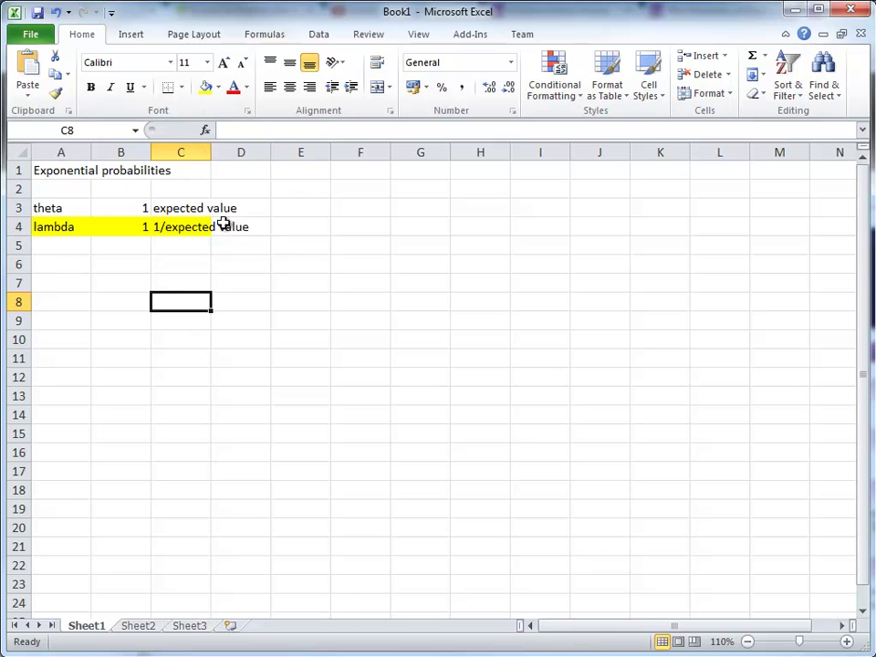
Set theta to 5 to confirm lambda shows 0.2, then restore theta to 1.
left_click(96, 283)
left_click(118, 207)
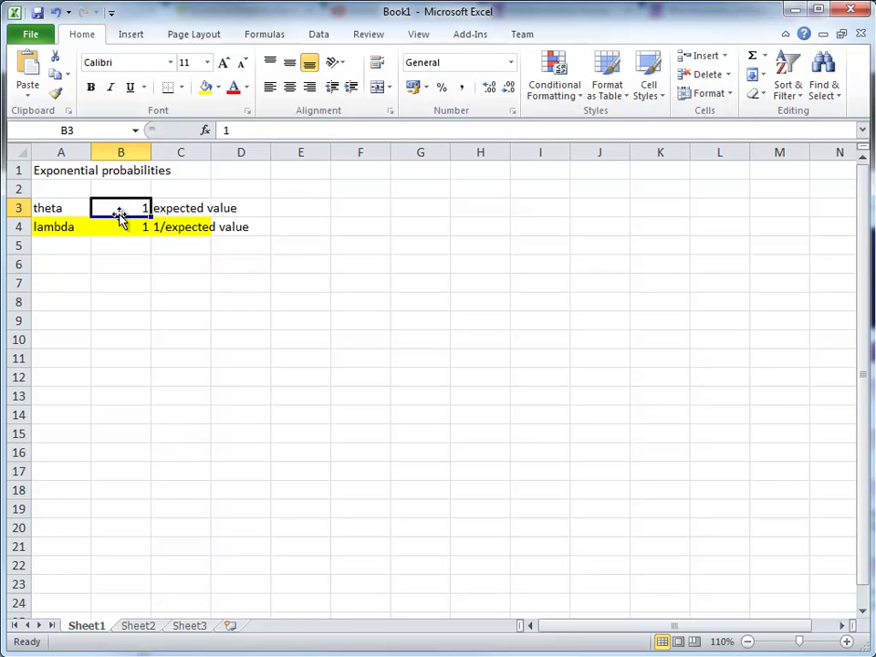
left_click(113, 226)
left_click(115, 209)
type("5")
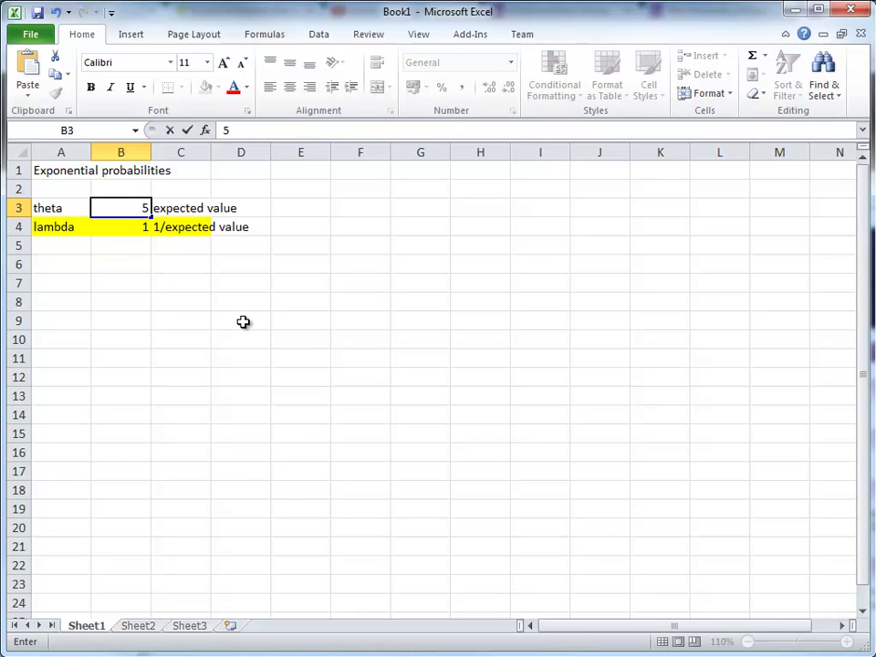
key("Return")
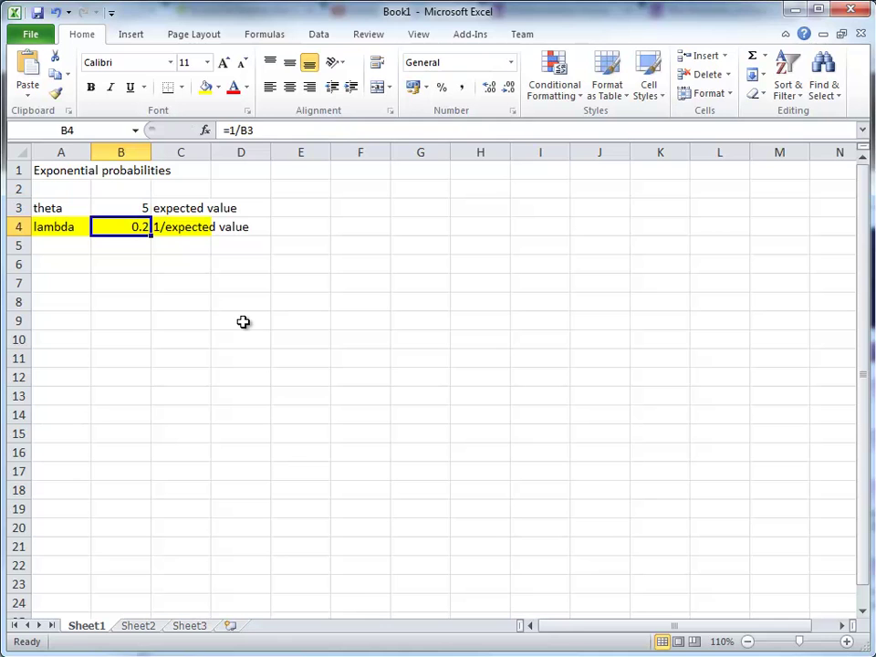
key("Up")
type("1")
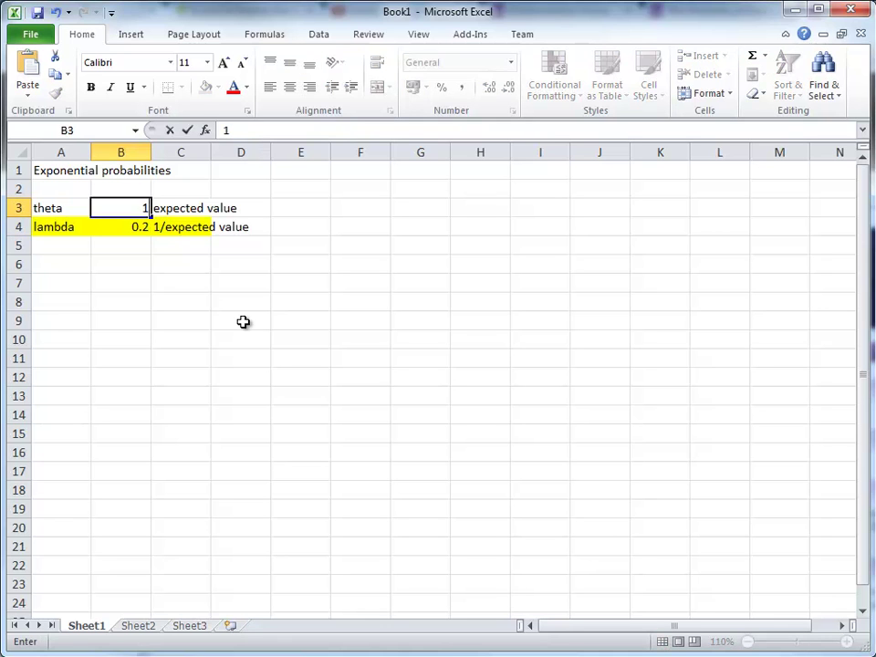
key("Return")
key("Down")
key("Down")
key("Left")
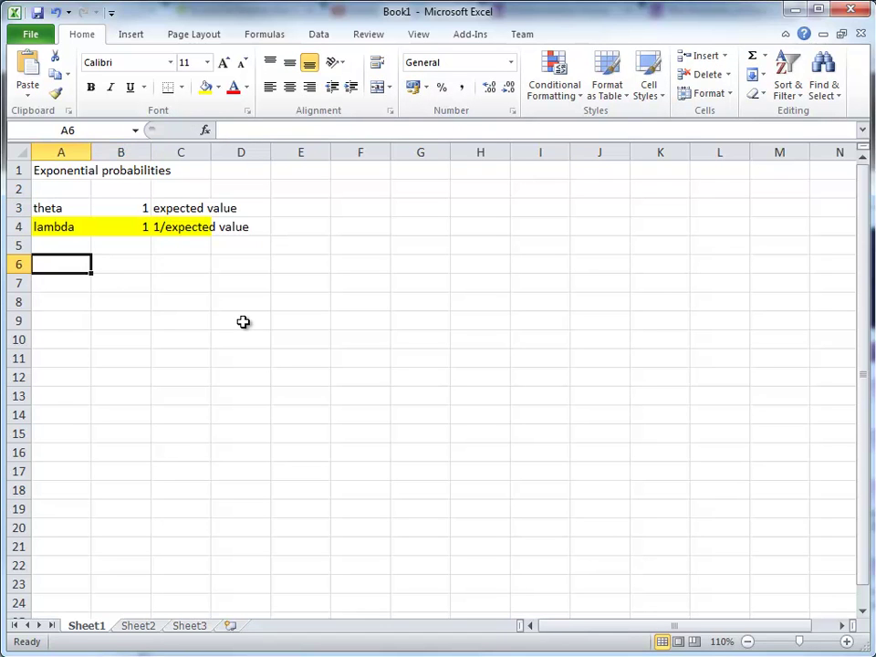
Enter the heading 'x' in A6 and the values 1 through 6 in A7:A12.
type("x")
key("Return")
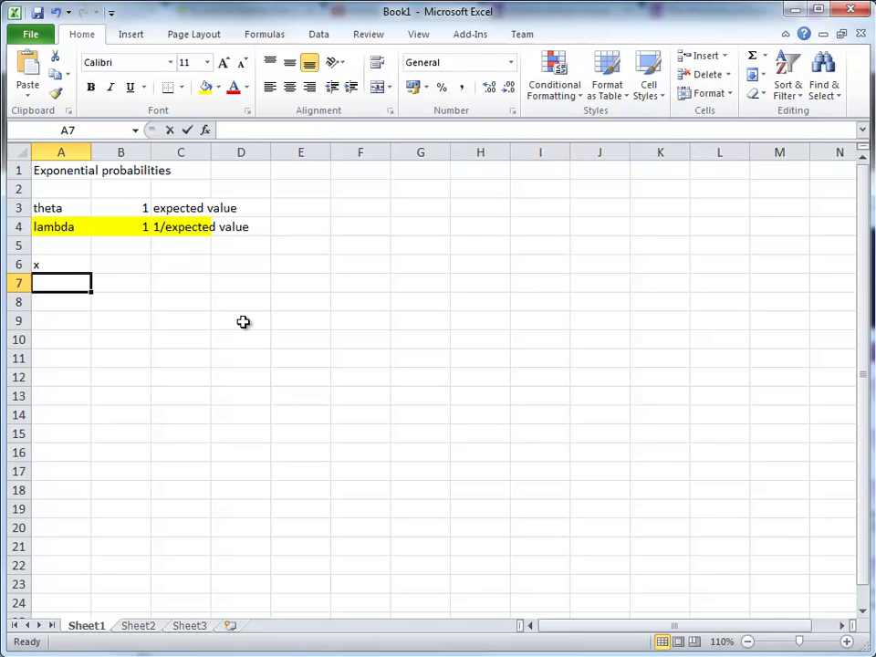
type("1")
key("Return")
type("2")
key("Return")
type("3")
key("Return")
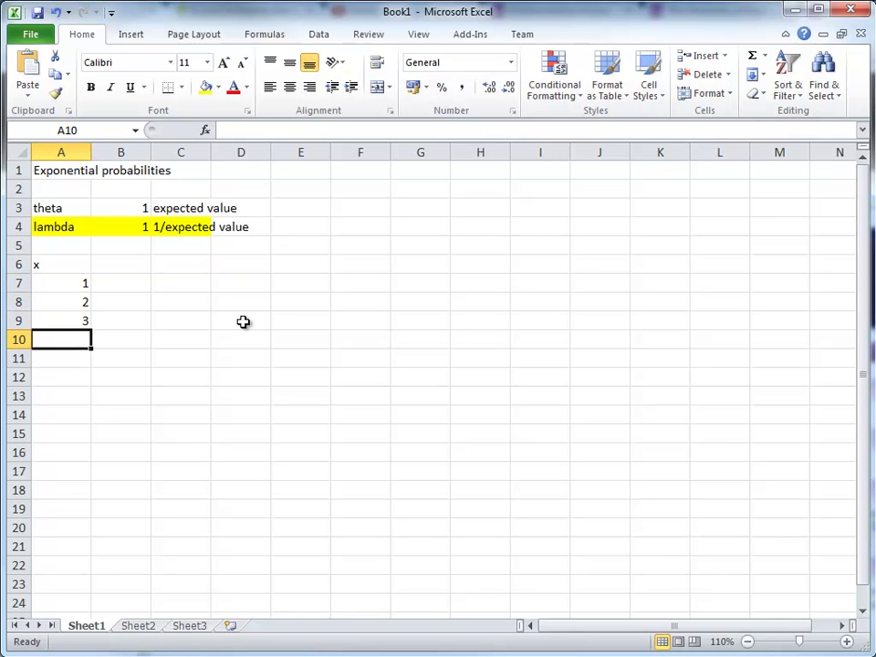
type("4")
key("Return")
type("5")
key("Return")
type("6")
key("Return")
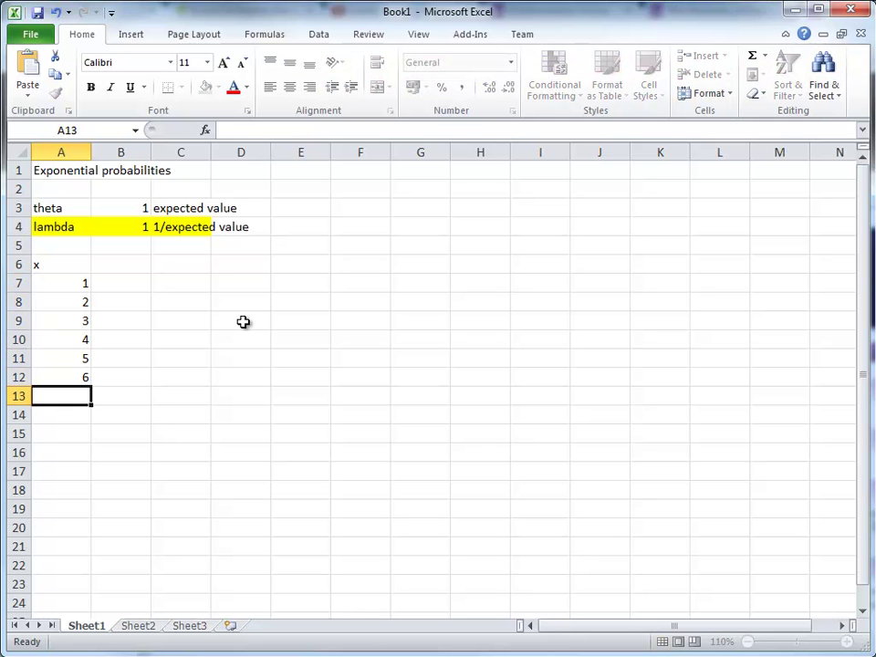
Add the column headings 'pdf' in B6 and 'cdf' in C6.
left_click(217, 343)
left_click(125, 264)
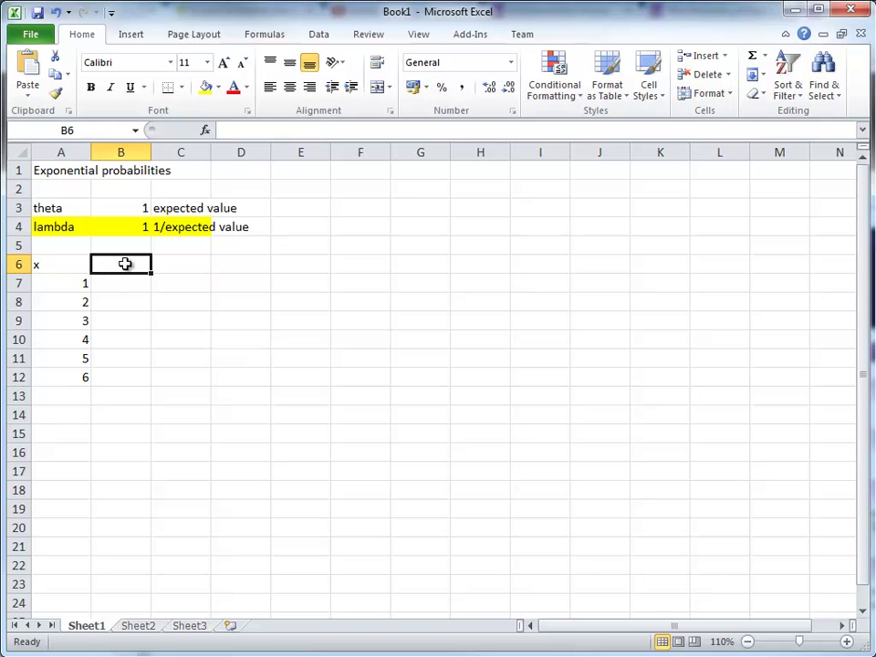
type("pdf")
key("Tab")
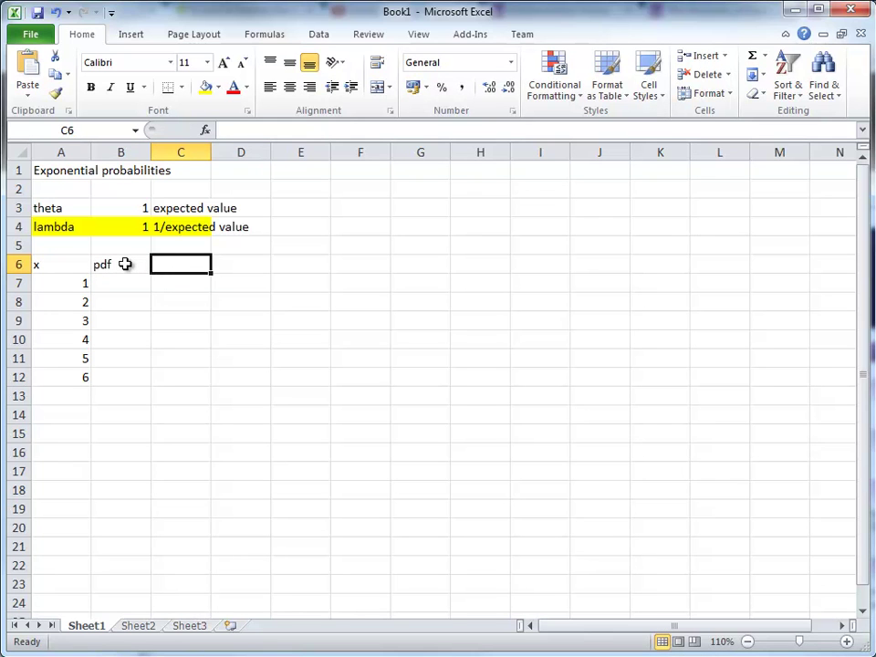
type("cdf")
key("Return")
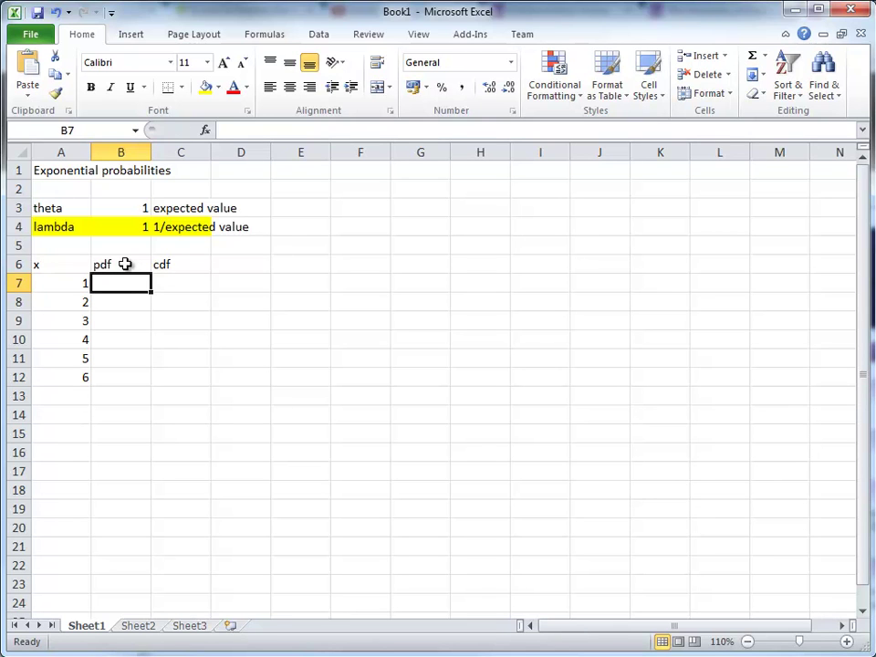
Choose EXPON.DIST from the Statistical functions for cell B7.
left_click(208, 134)
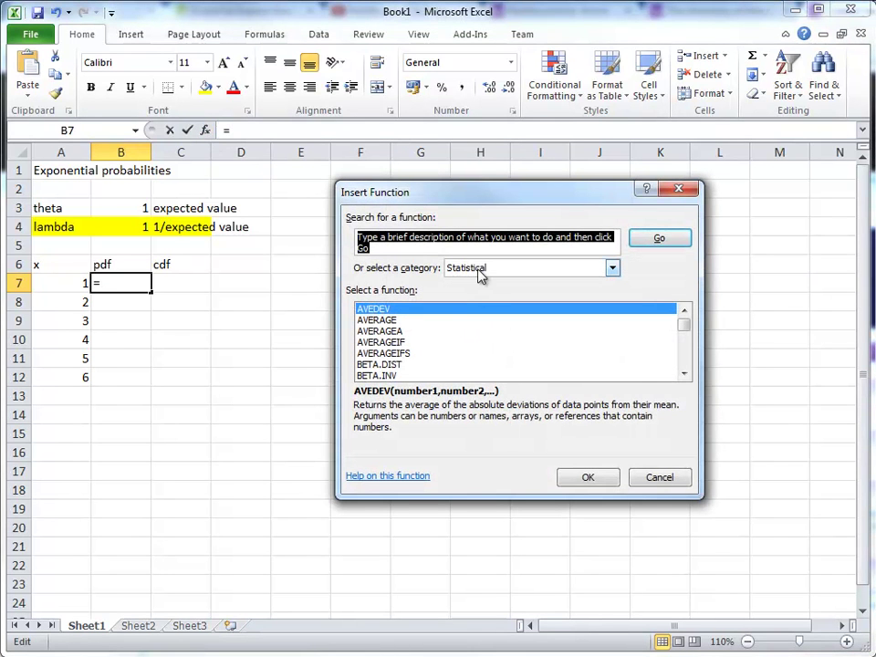
left_click_drag(426, 193, 409, 195)
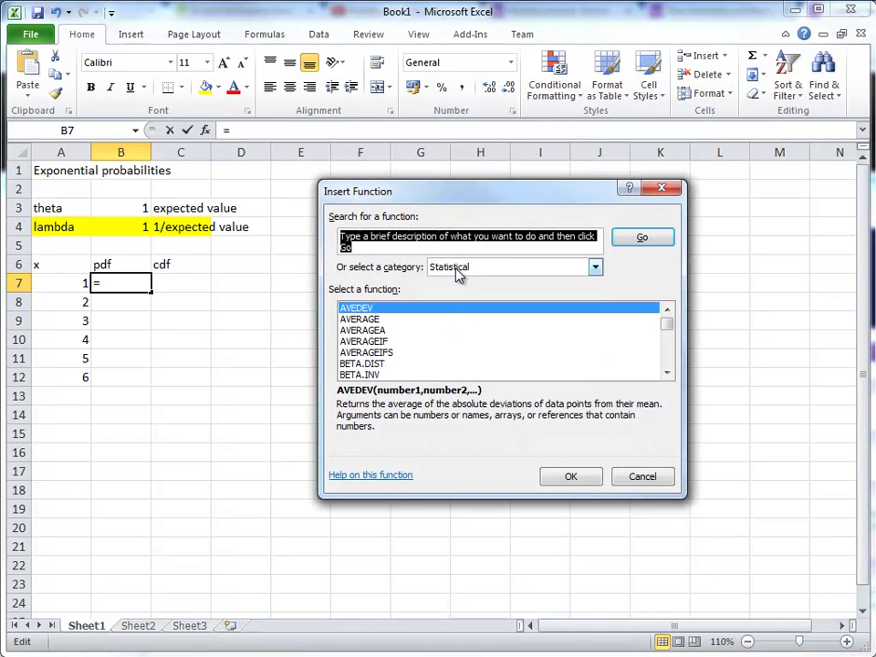
left_click(462, 270)
left_click(497, 339)
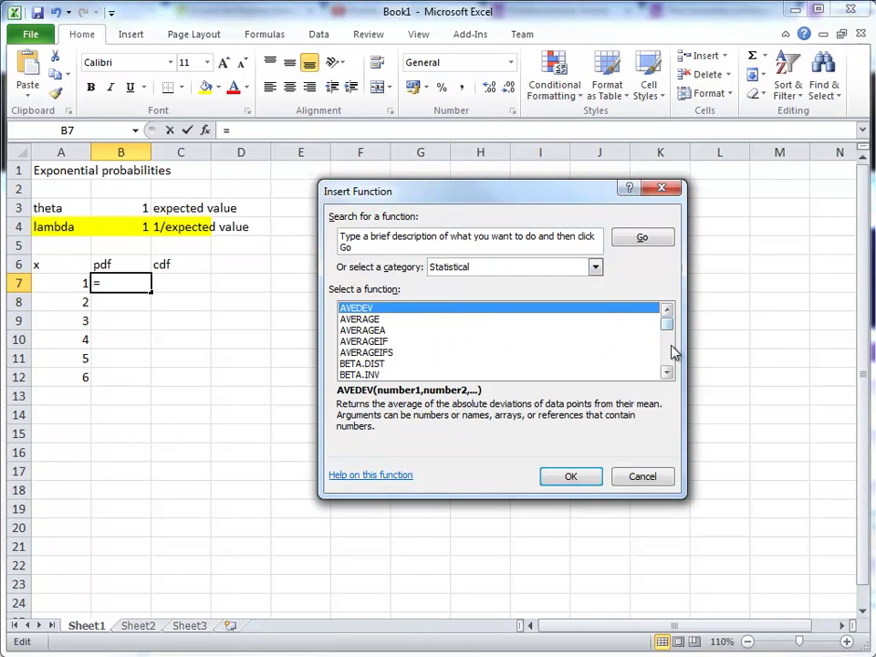
scroll(670, 356, "down", 8)
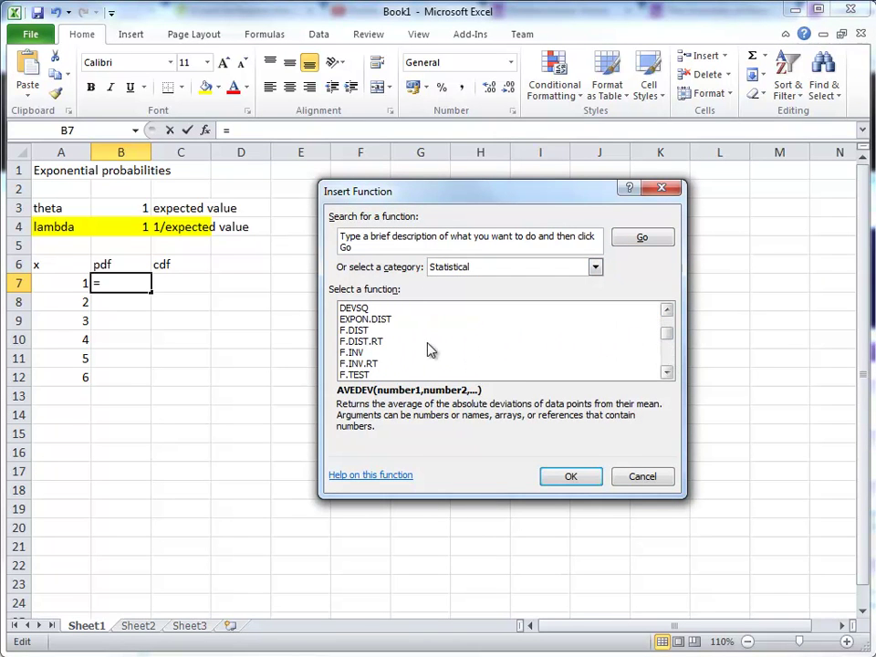
left_click(392, 321)
left_click(570, 477)
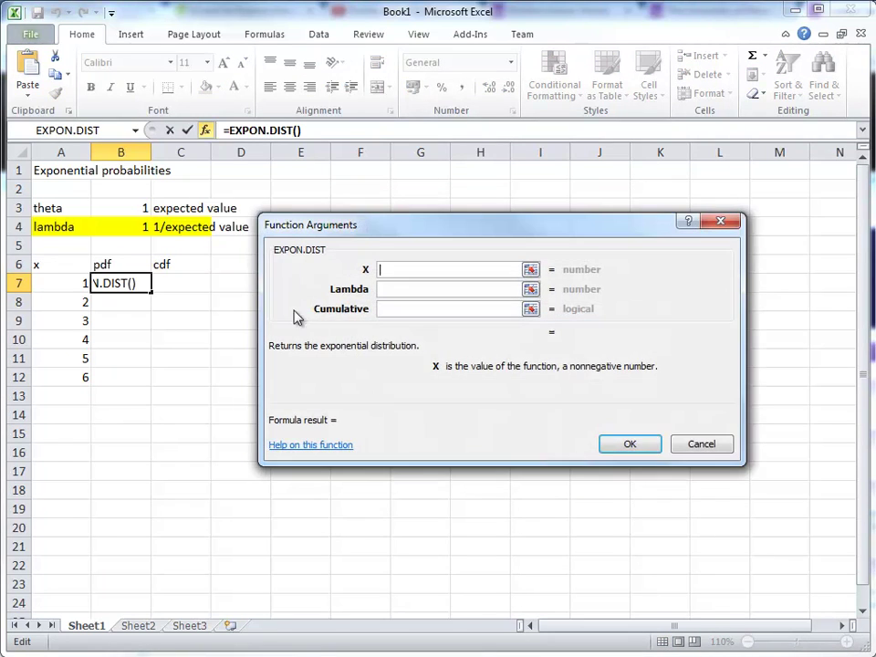
Set the EXPON.DIST arguments to X=A7, Lambda=$B$4, Cumulative=false.
left_click_drag(361, 229, 397, 277)
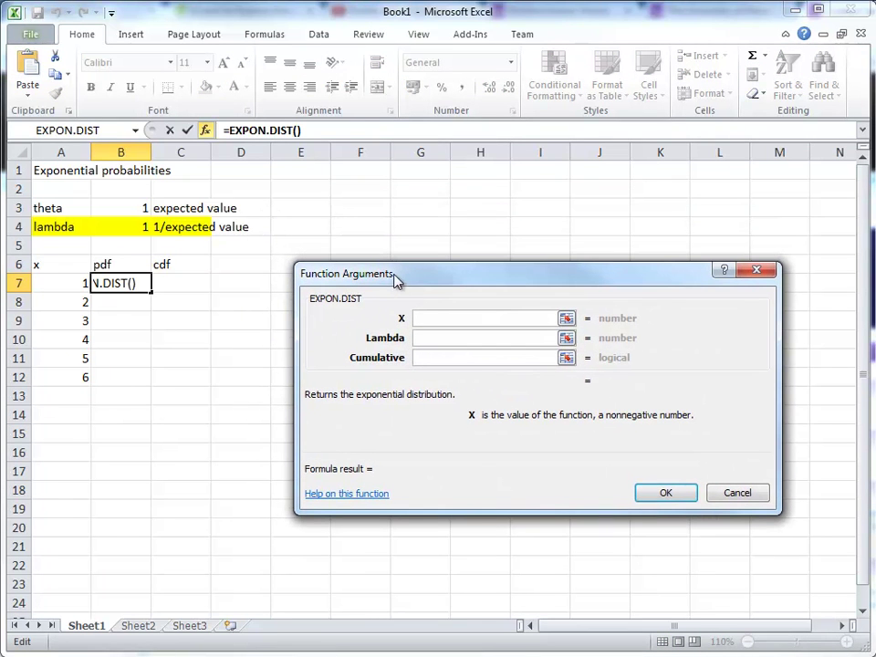
left_click(60, 284)
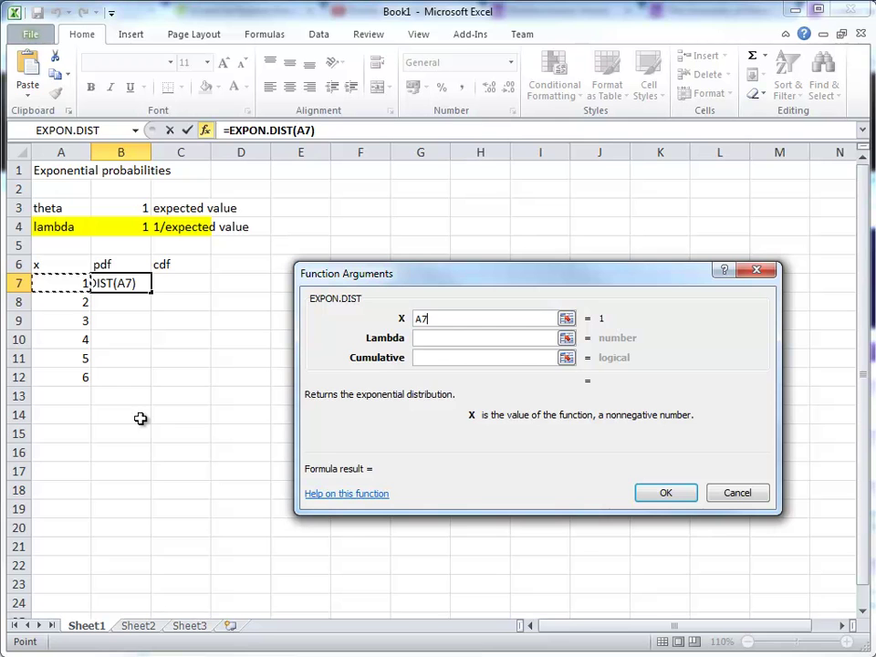
left_click(427, 340)
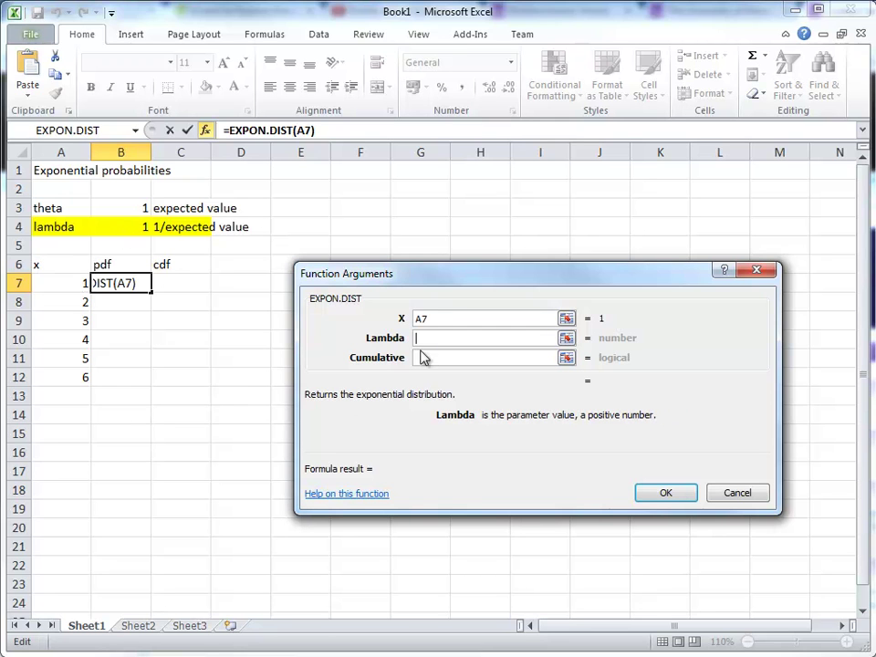
left_click(131, 231)
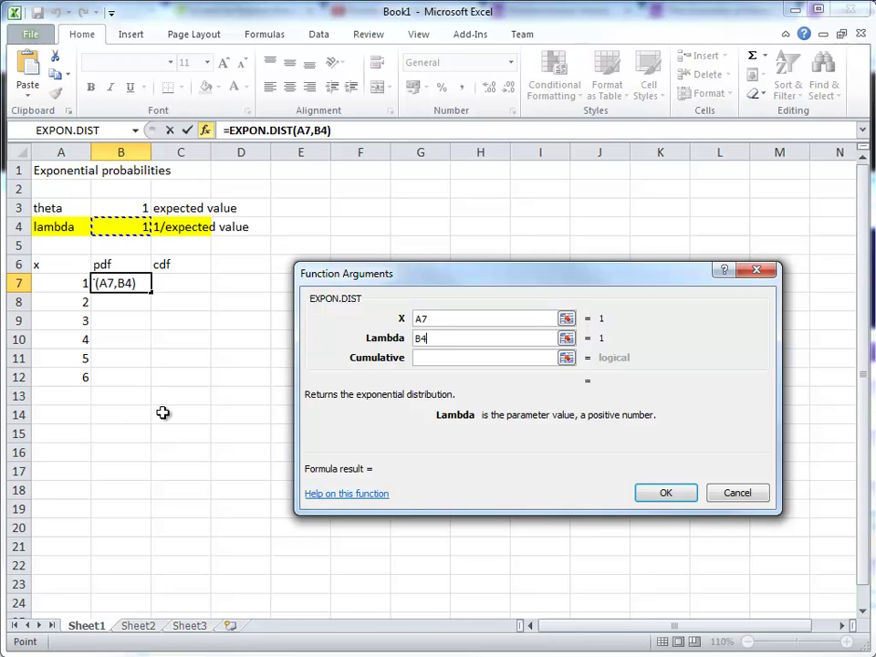
key("F4")
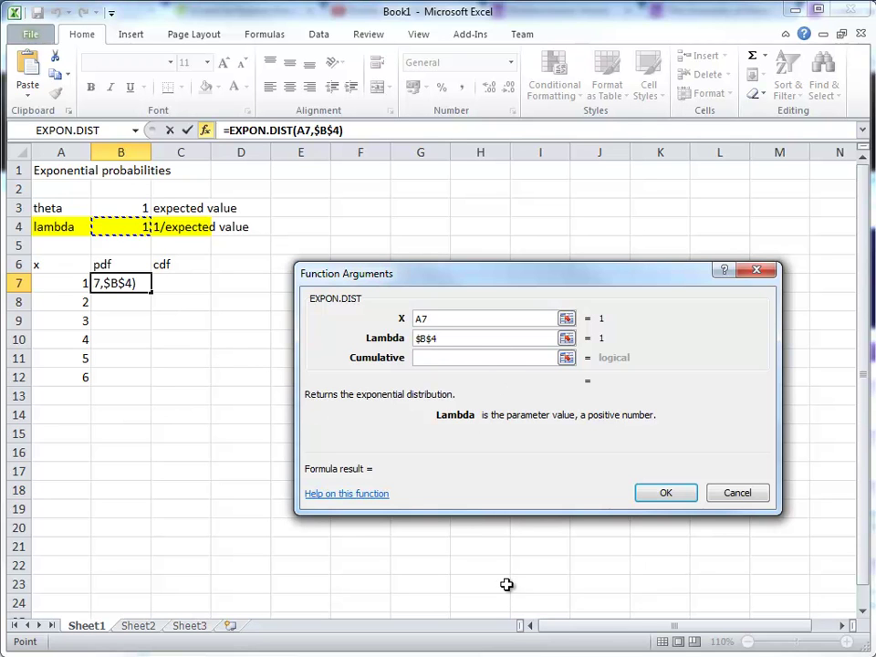
left_click(453, 358)
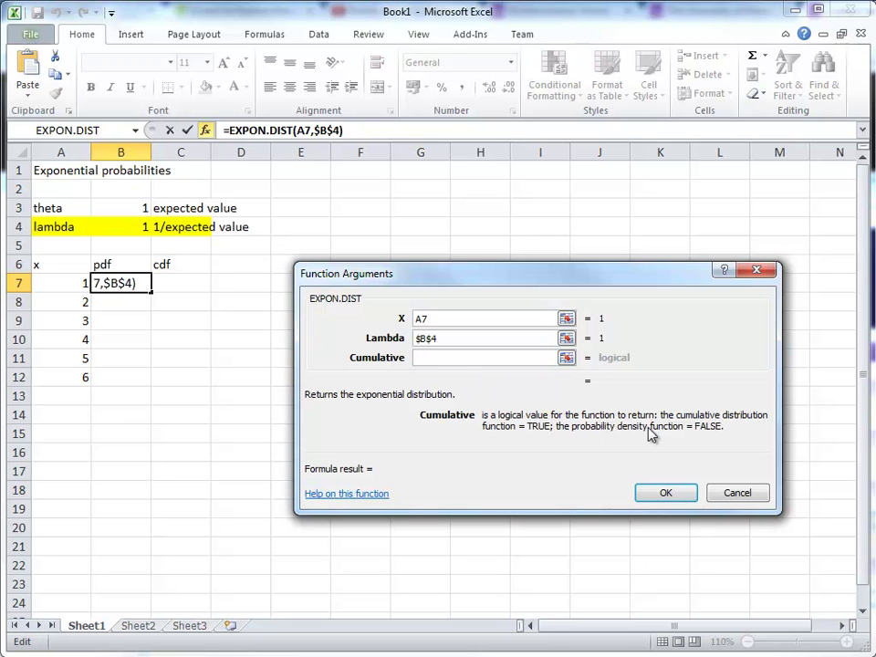
type("false")
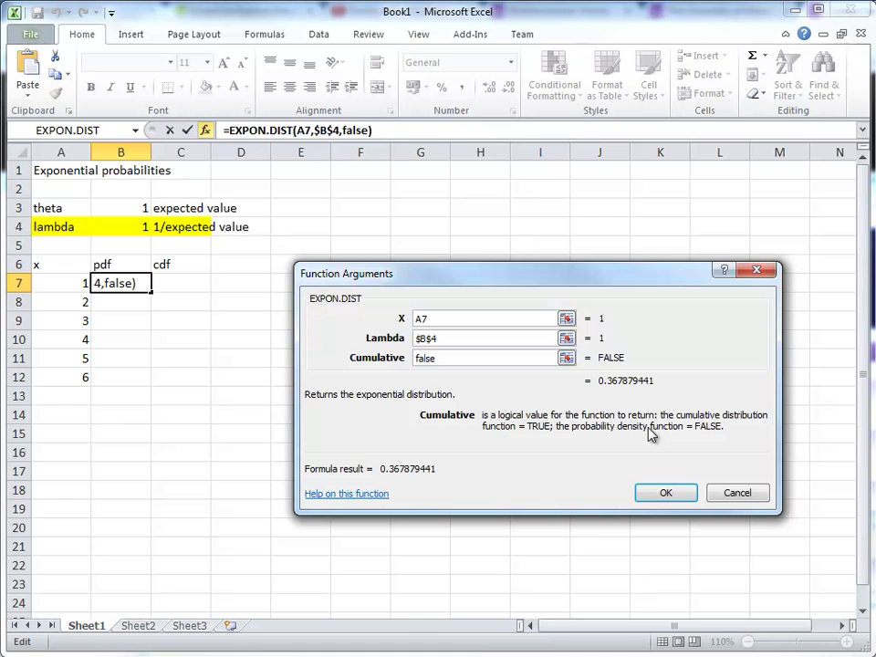
key("Return")
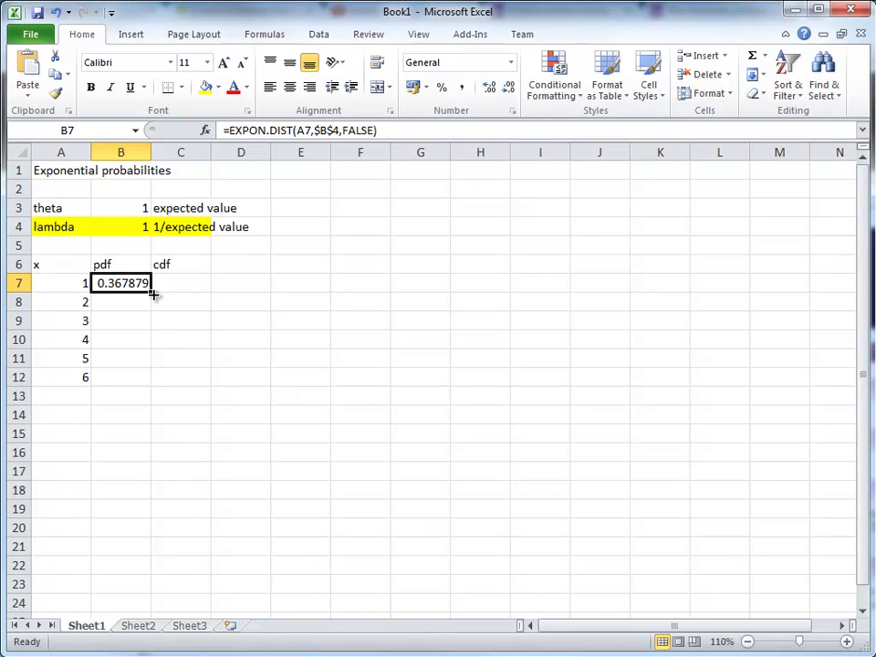
Copy the pdf formula down to B12 and check B10's references.
left_click_drag(154, 294, 150, 382)
left_click(122, 339)
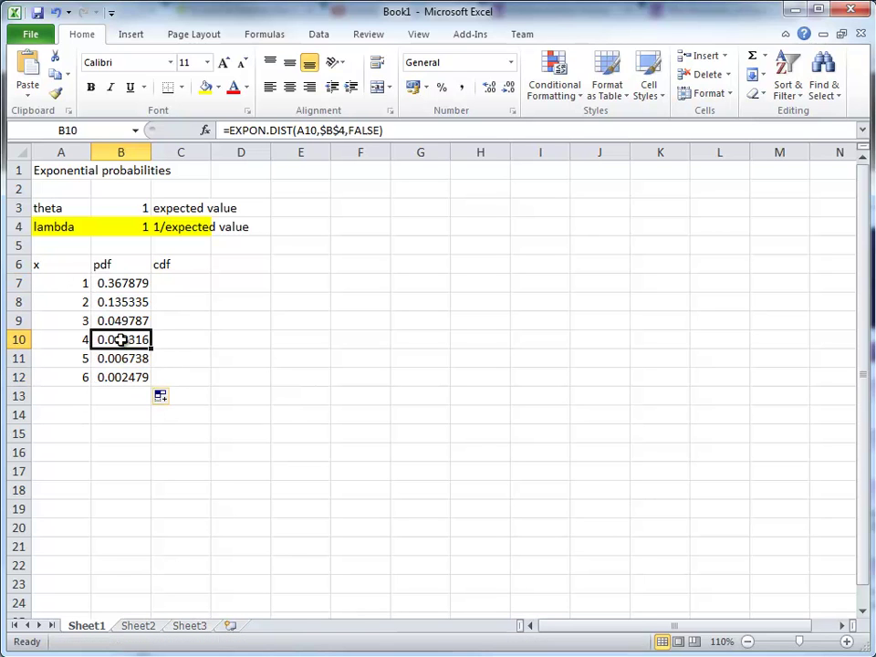
double_click(121, 339)
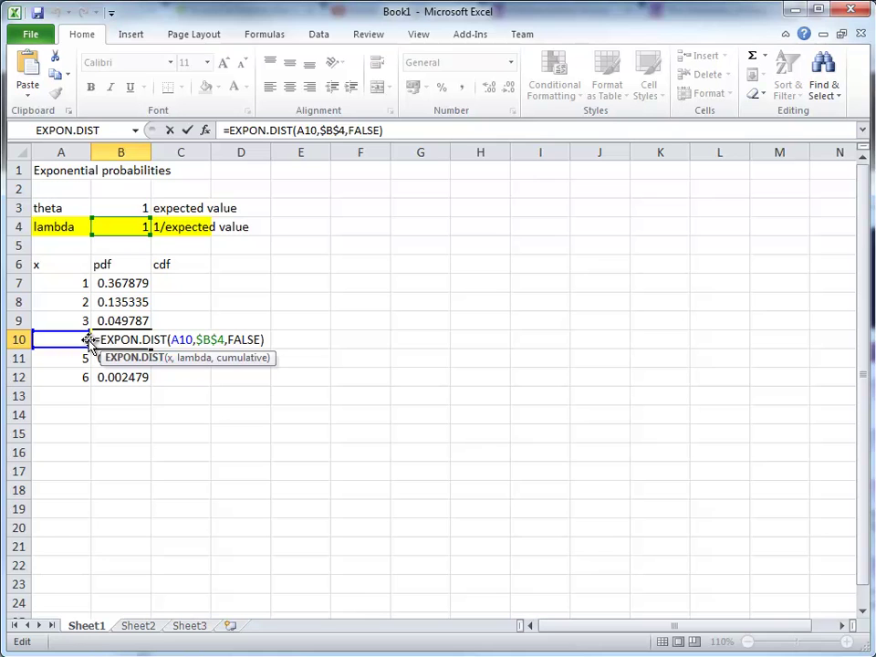
key("Escape")
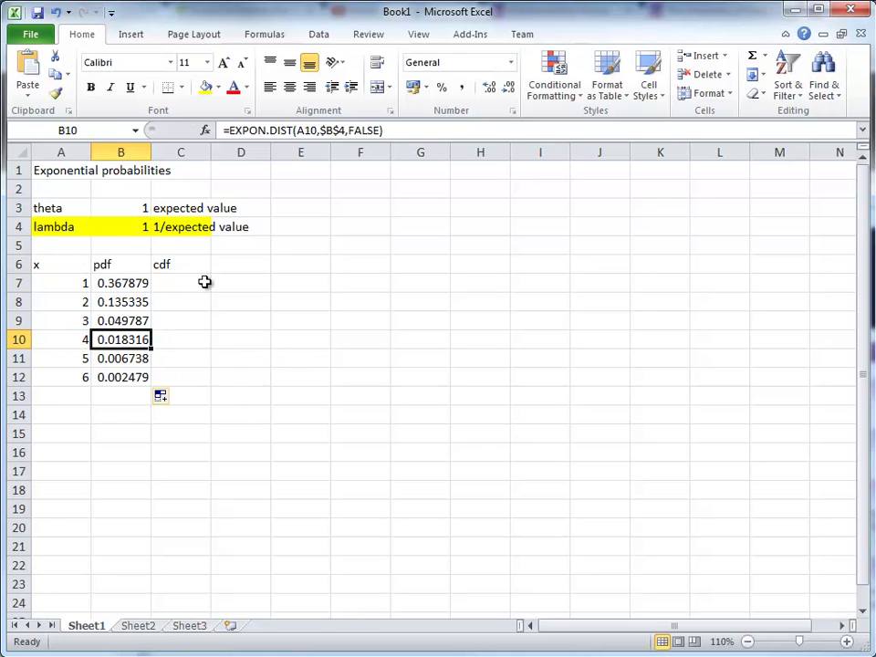
Put B7's formula into C7 with the cumulative argument changed to TRUE.
left_click(123, 284)
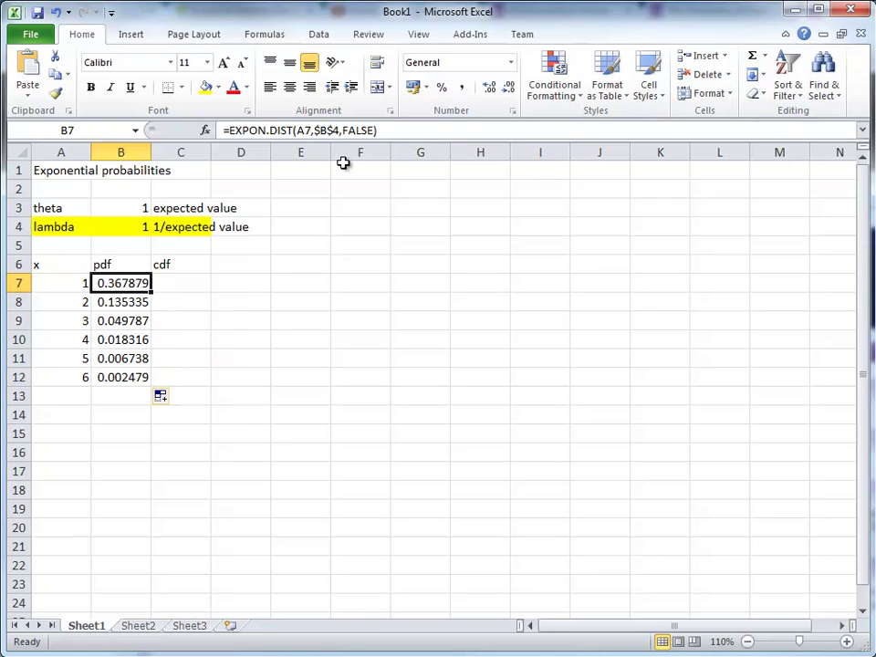
left_click(396, 131)
left_click_drag(397, 132, 202, 132)
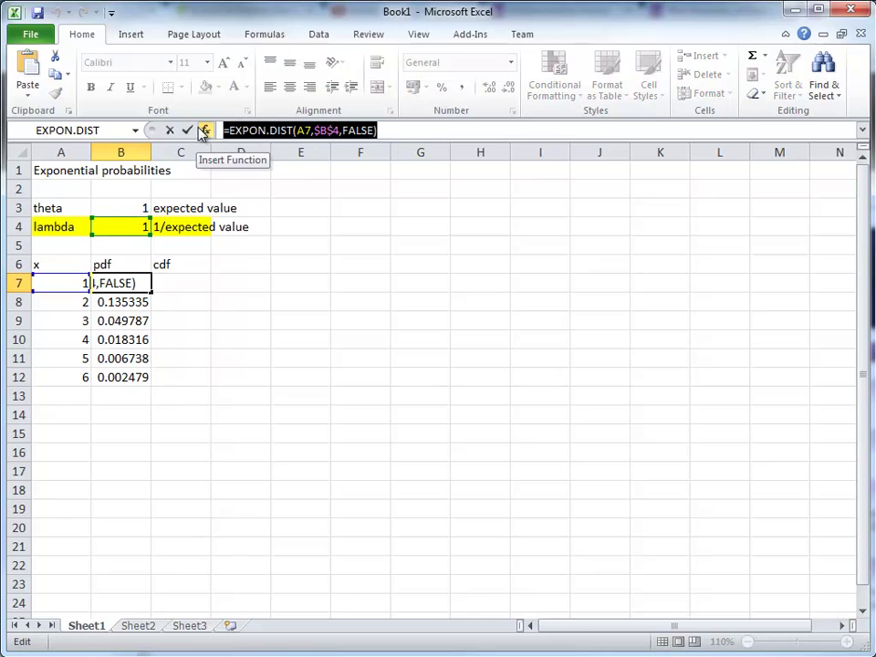
key("Escape")
left_click(193, 281)
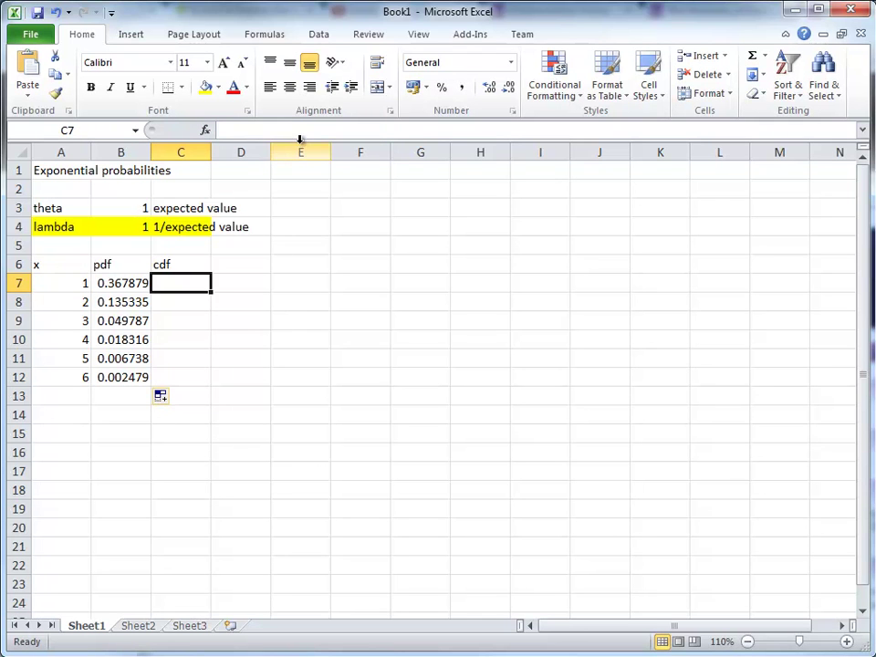
left_click(290, 131)
key("ctrl+v")
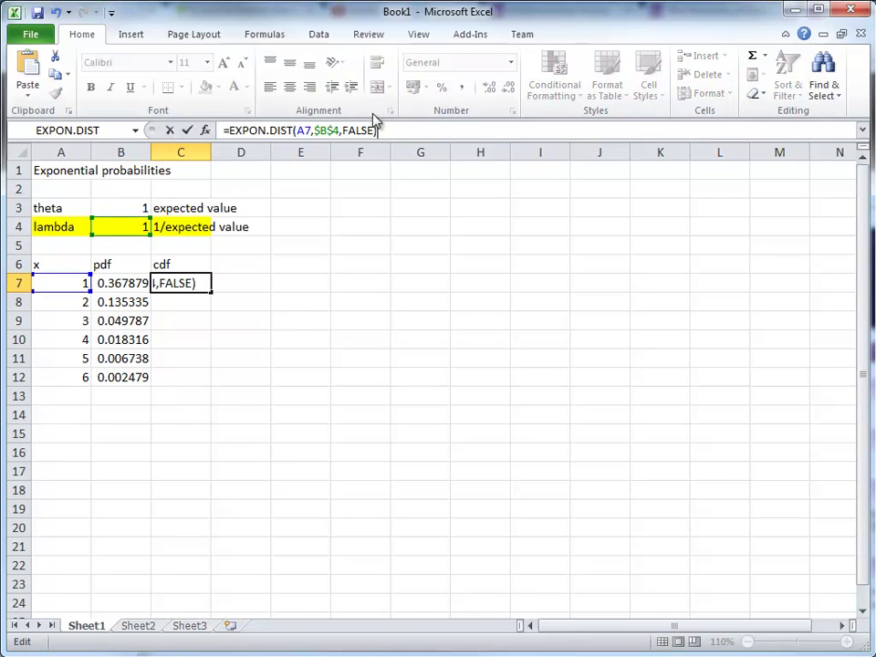
double_click(358, 131)
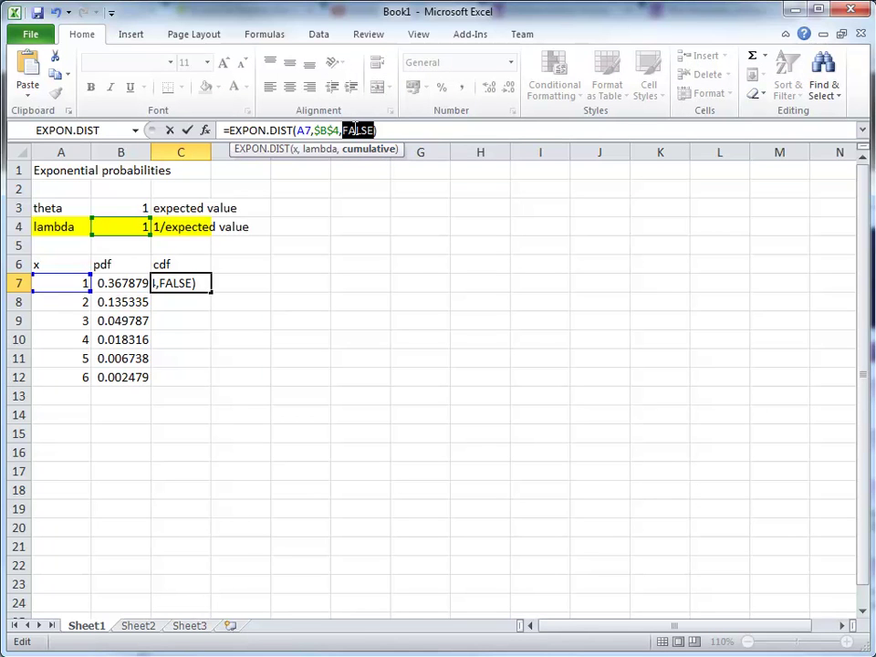
type("TRUE")
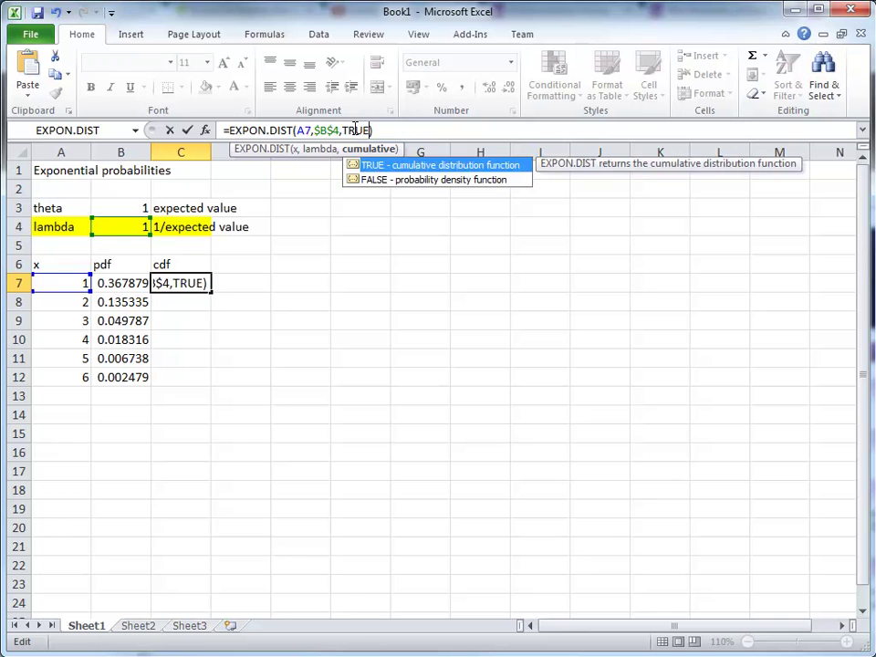
key("Return")
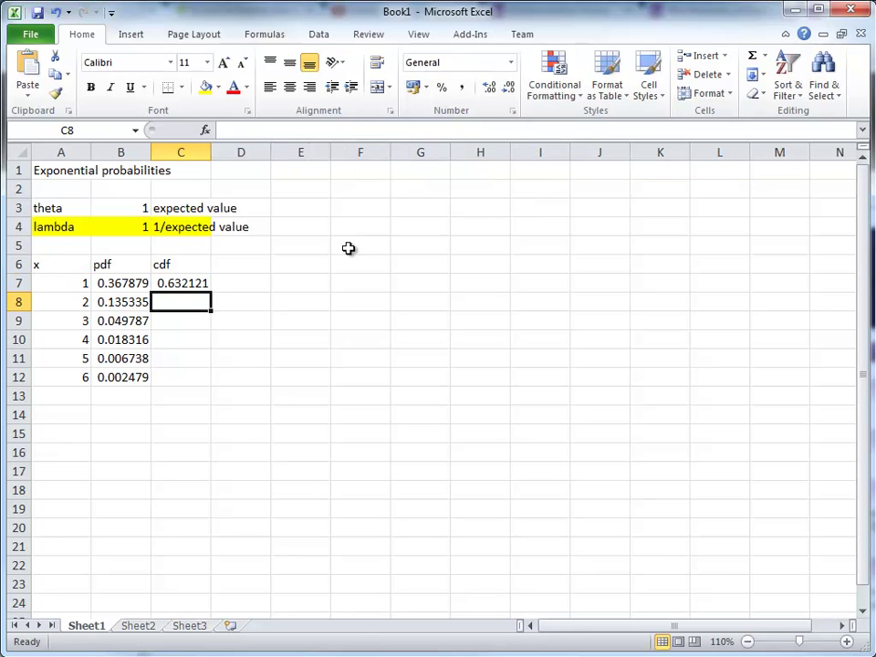
Fill the cdf formula from C7 down to C12.
left_click(193, 282)
left_click_drag(210, 292, 215, 384)
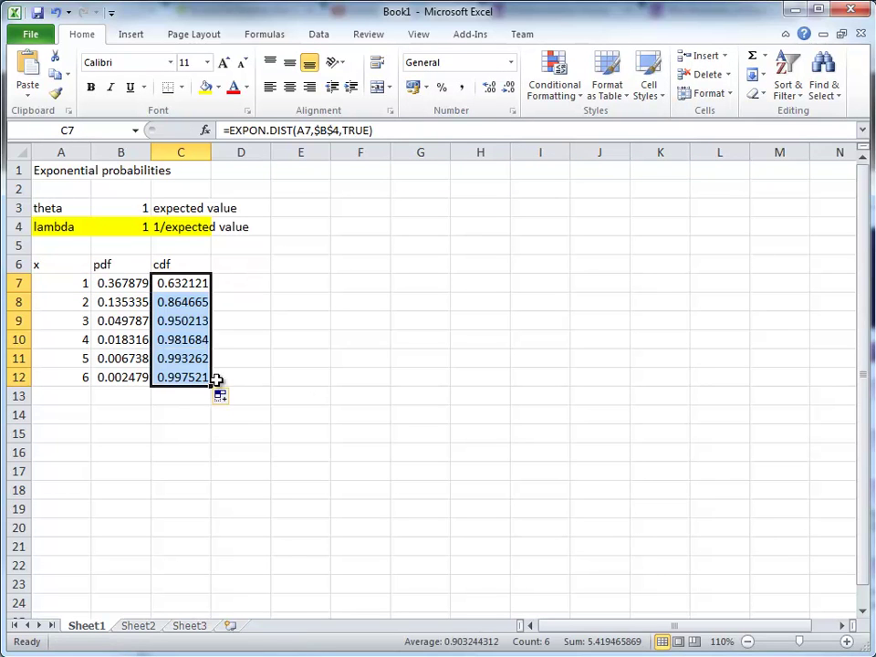
left_click_drag(69, 376, 186, 376)
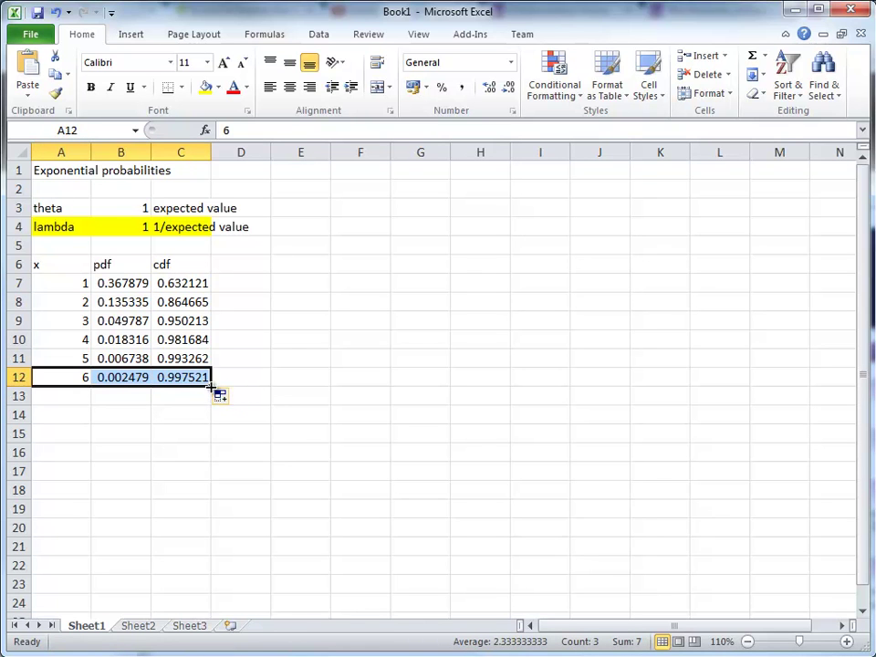
Extend x, pdf and cdf from row 12 down to row 24 so x reaches 18.
left_click_drag(211, 386, 233, 600)
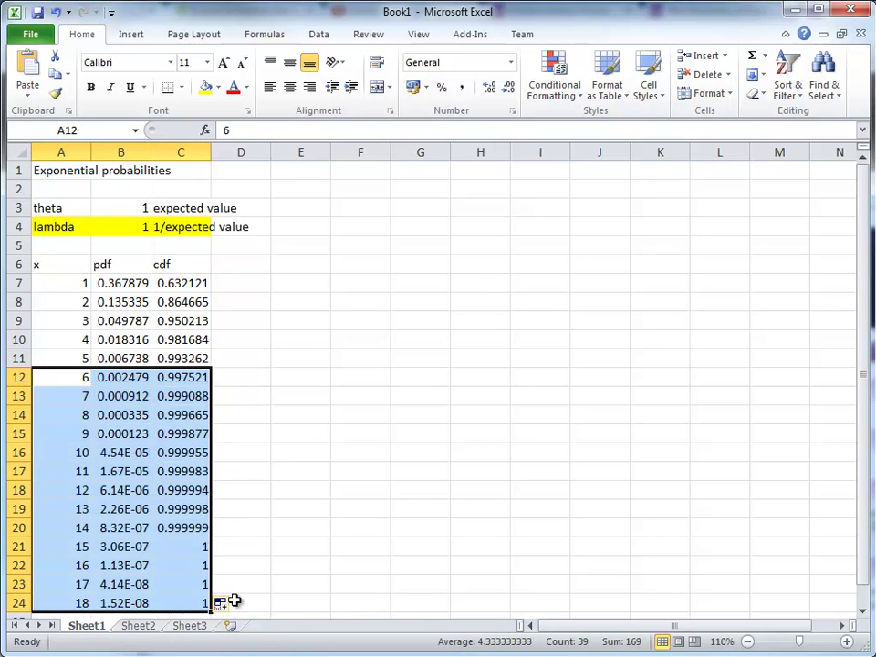
left_click(181, 527)
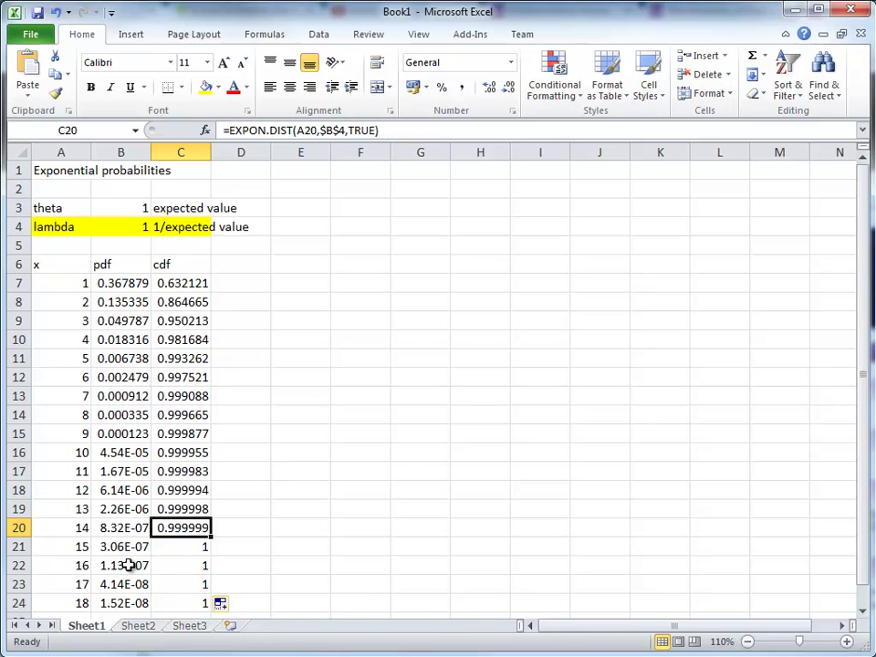
left_click_drag(139, 286, 142, 603)
Insert a 2-D line chart of the pdf values and move it higher up the sheet.
left_click(129, 37)
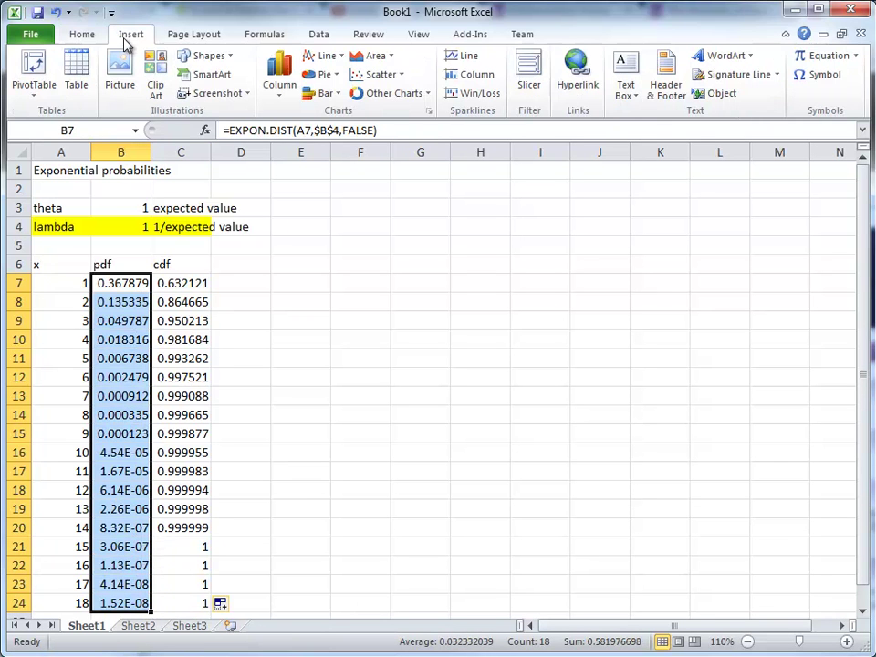
left_click(326, 55)
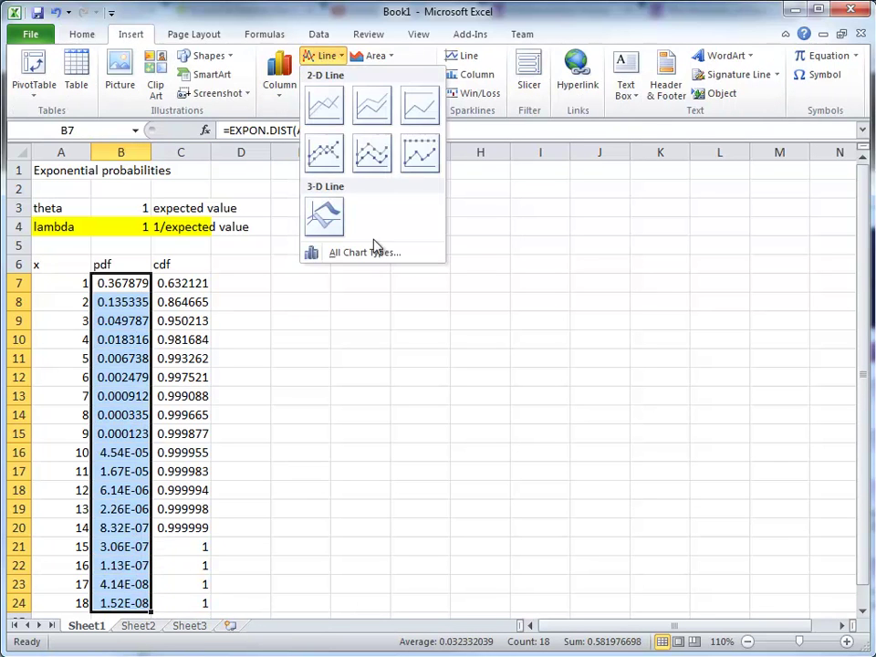
left_click(323, 106)
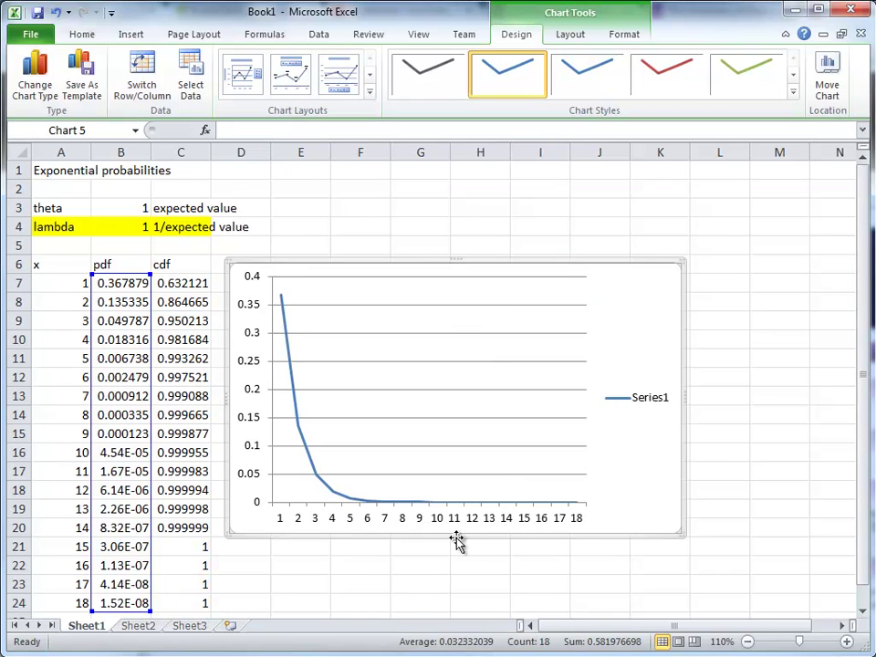
left_click_drag(457, 540, 469, 415)
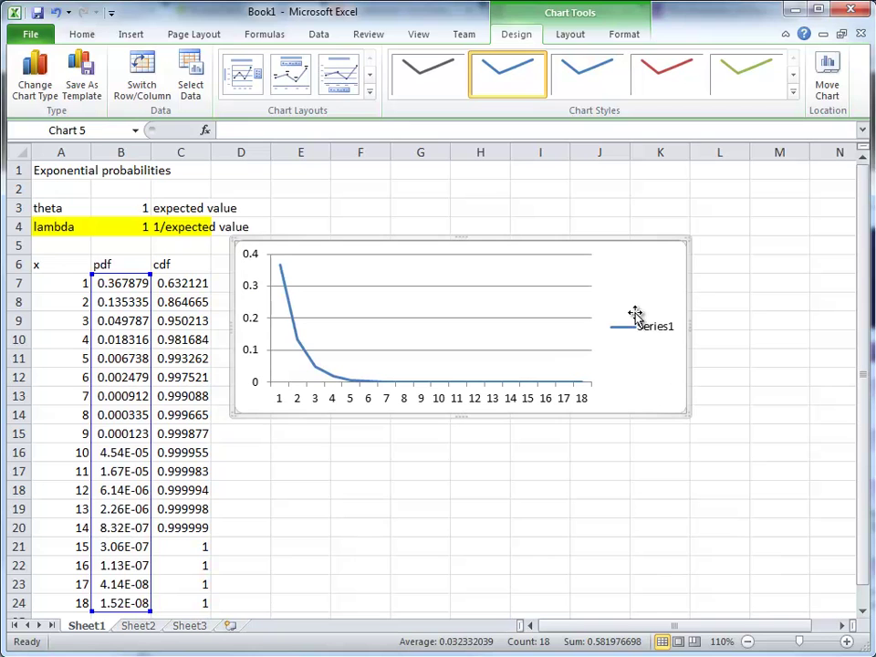
Apply Layout 1, title the chart 'pdf', delete its legend and place it right of the table.
left_click(242, 73)
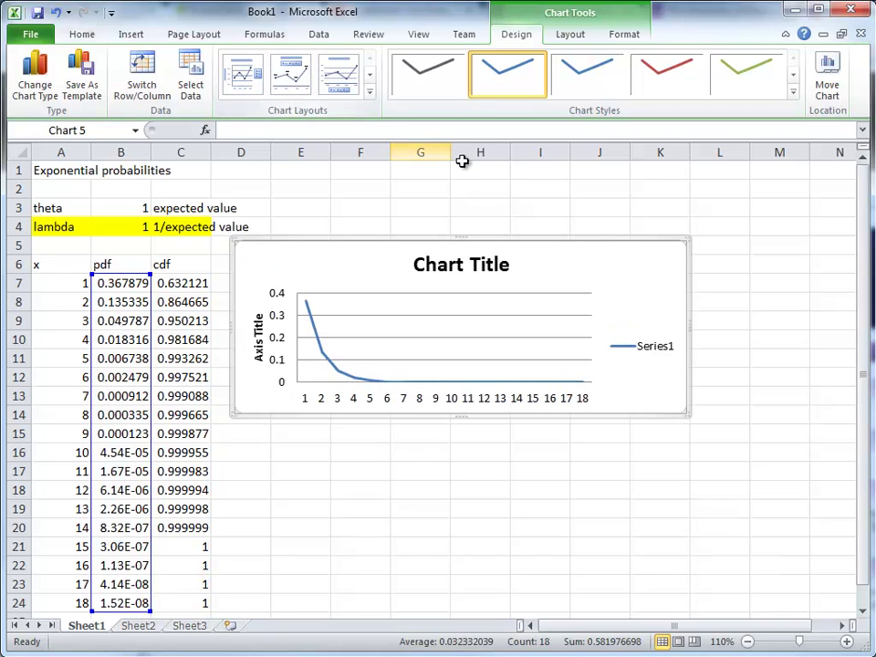
left_click(454, 264)
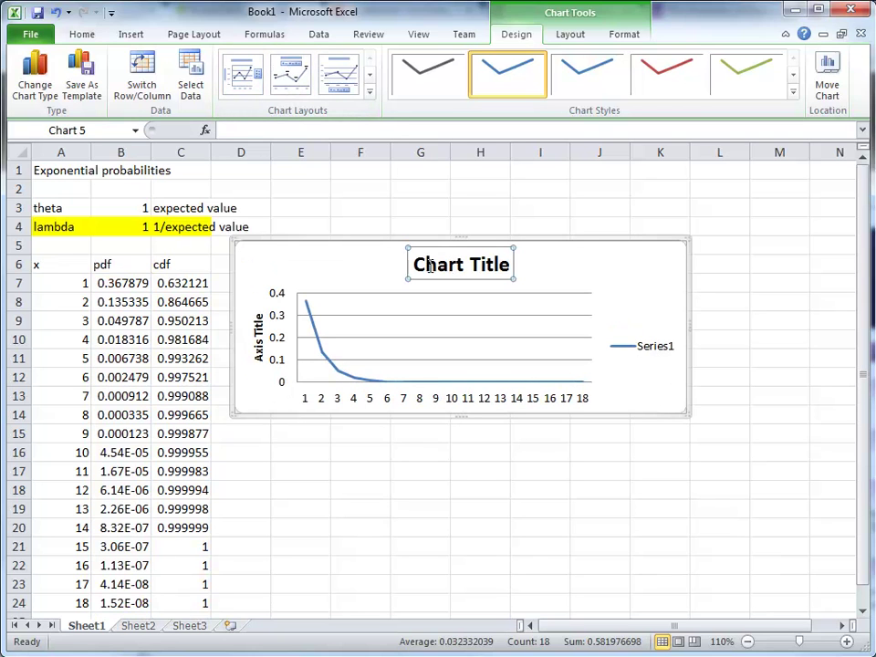
left_click_drag(414, 265, 508, 266)
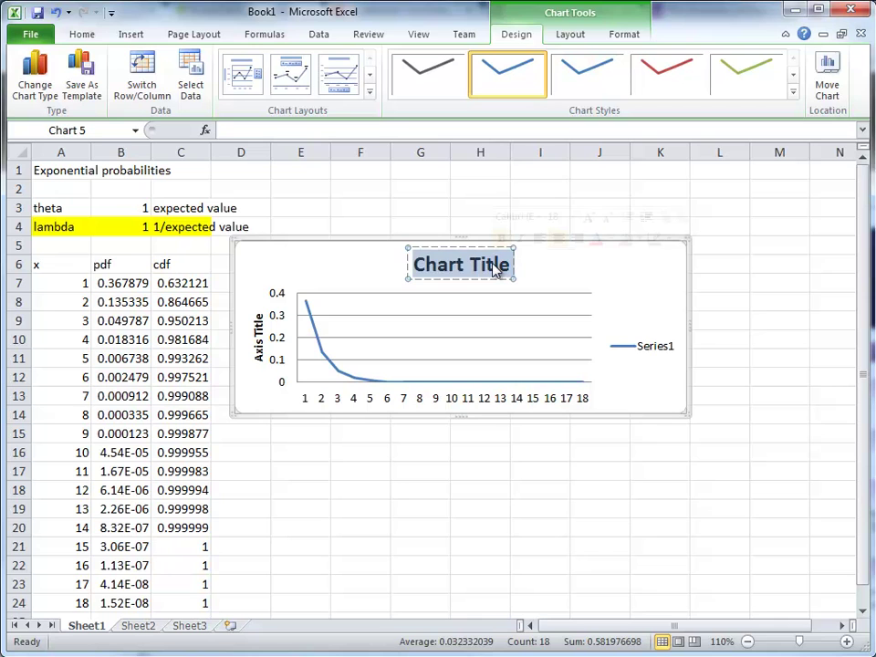
type("pdf")
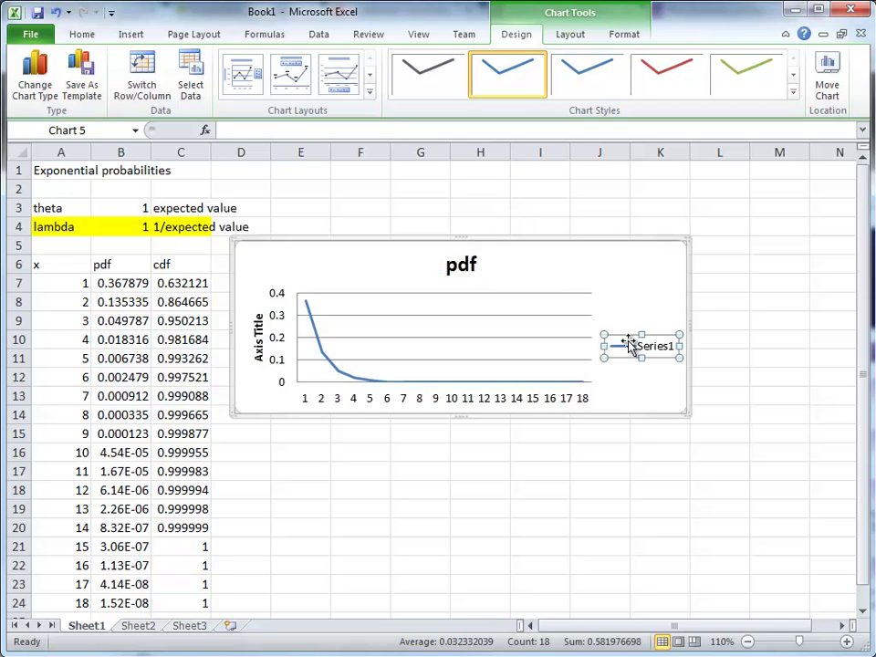
key("Delete")
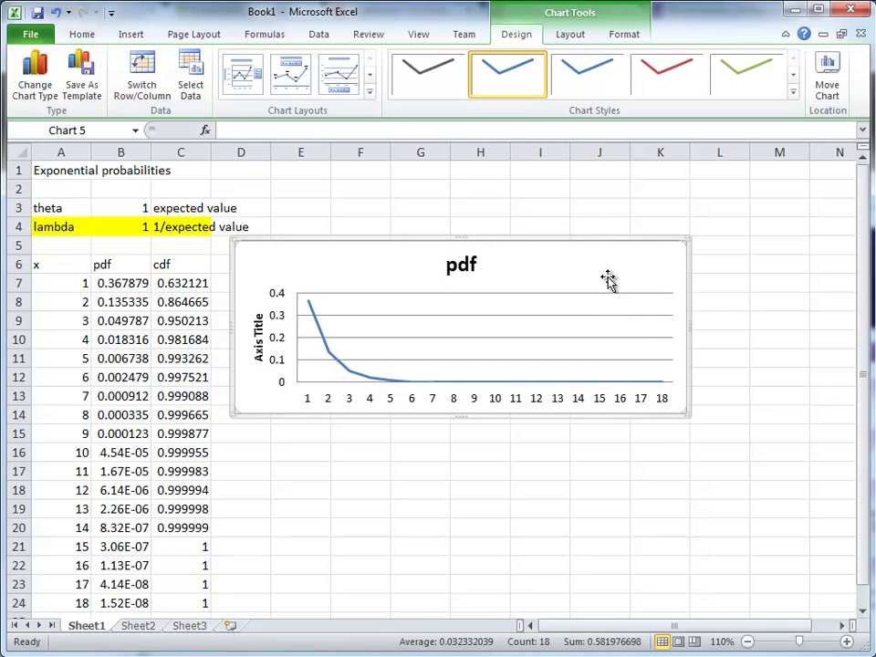
left_click_drag(602, 253, 668, 206)
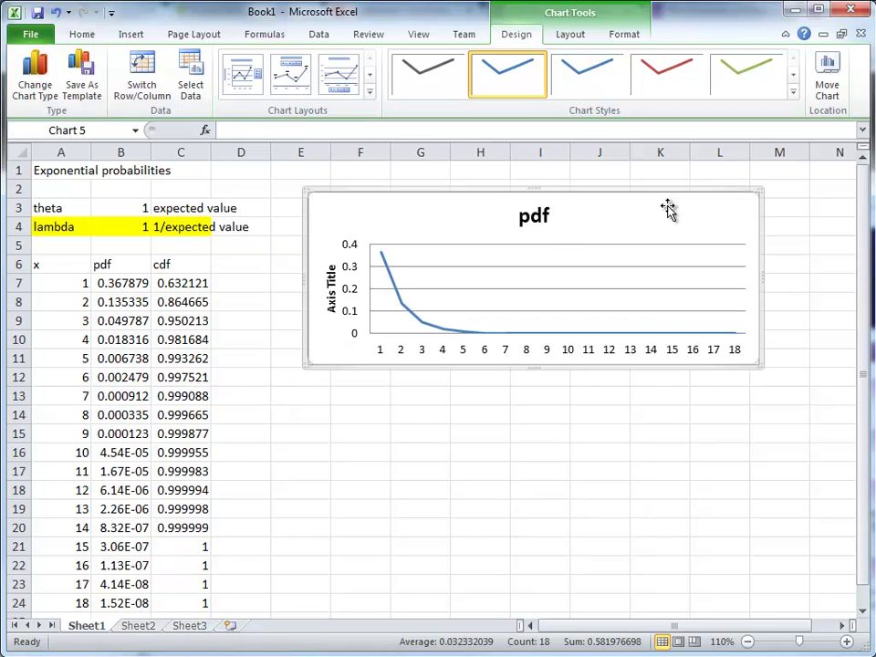
left_click_drag(192, 287, 195, 603)
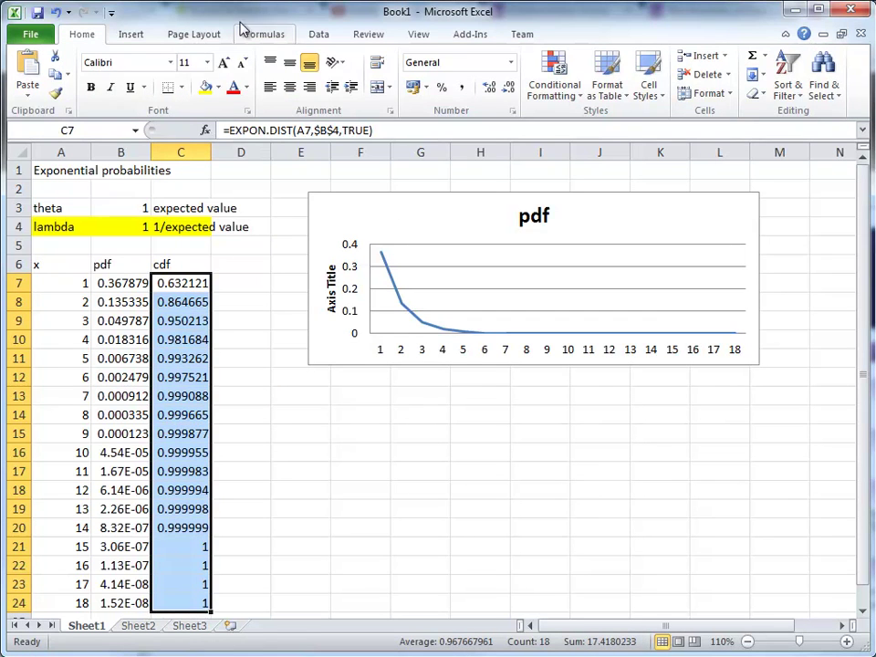
Insert a 2-D line chart of the cdf values and place it below the pdf chart.
left_click(135, 34)
left_click(324, 55)
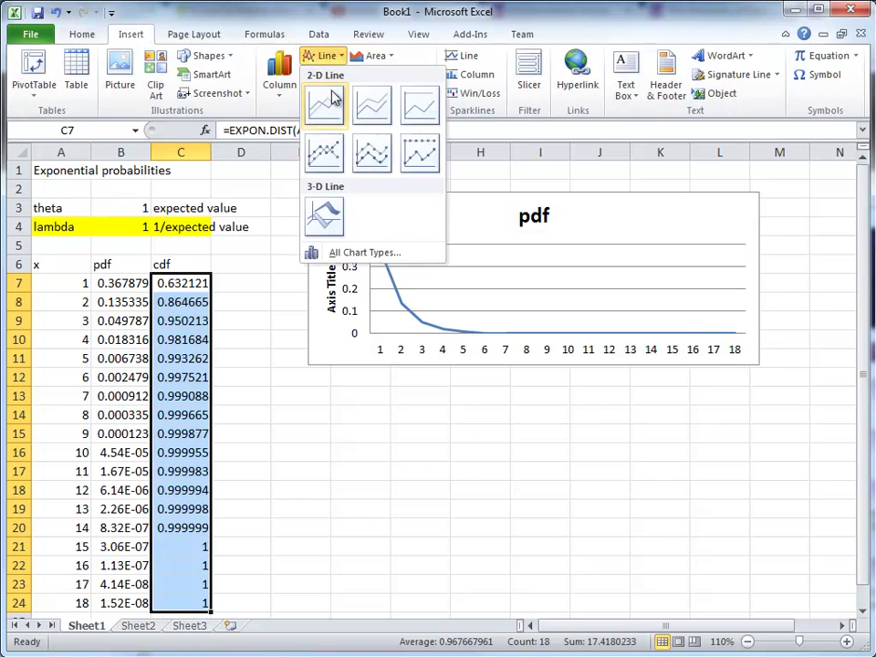
left_click(324, 103)
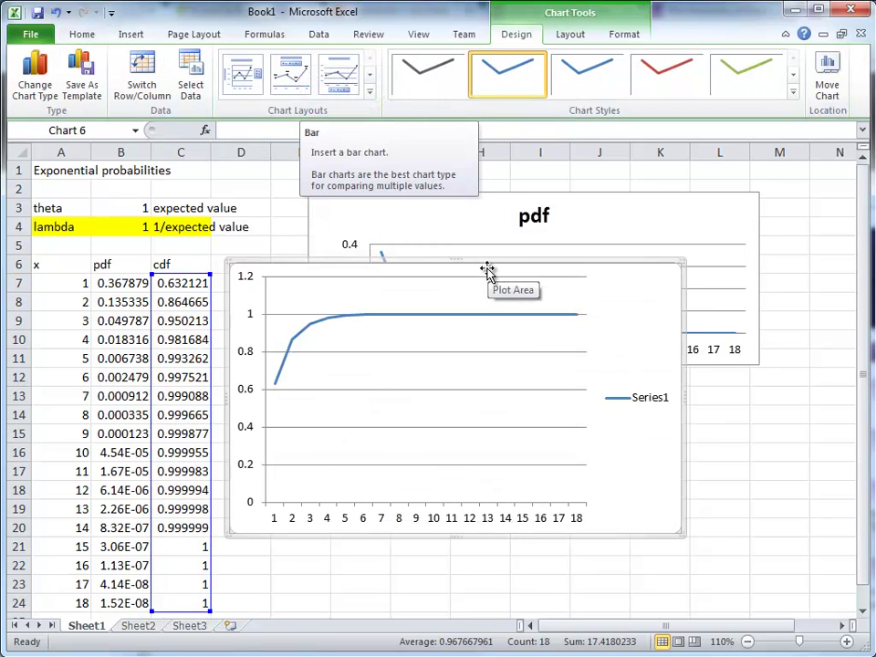
left_click_drag(488, 271, 537, 408)
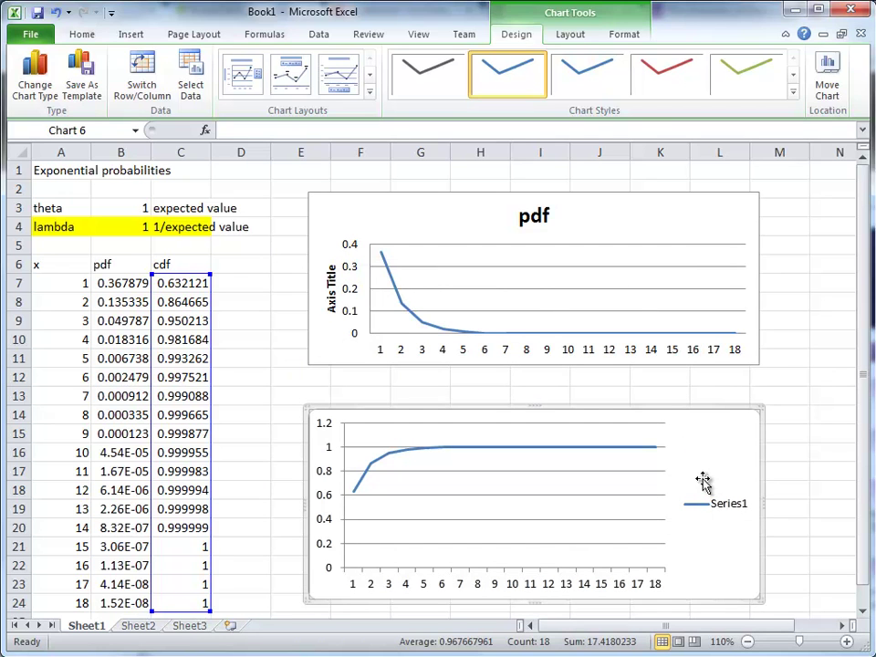
Apply Layout 1, title the chart 'cdf' and delete its Series1 legend.
left_click(242, 75)
left_click(538, 432)
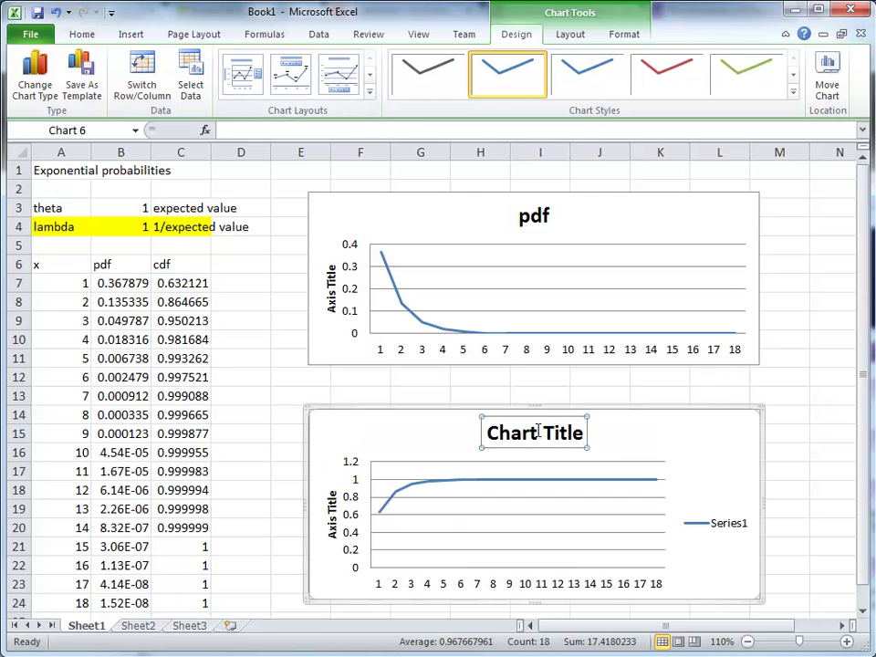
left_click_drag(490, 432, 576, 438)
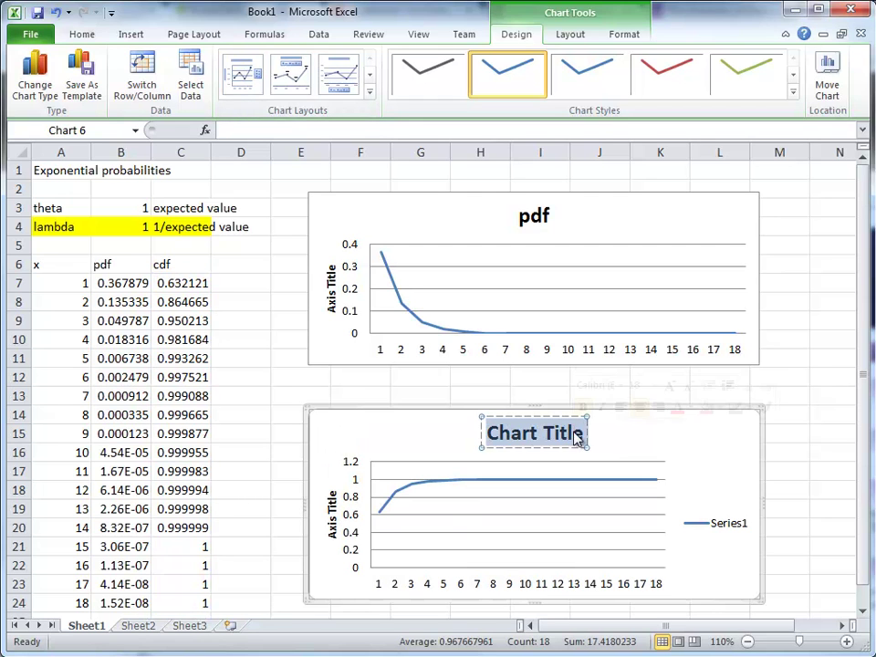
type("cdf")
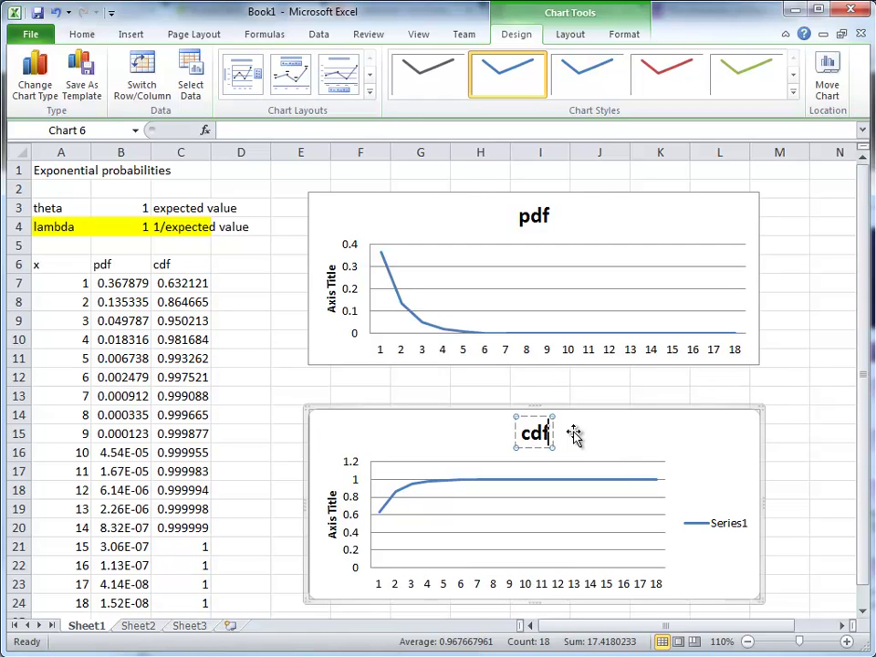
left_click(735, 528)
key("Delete")
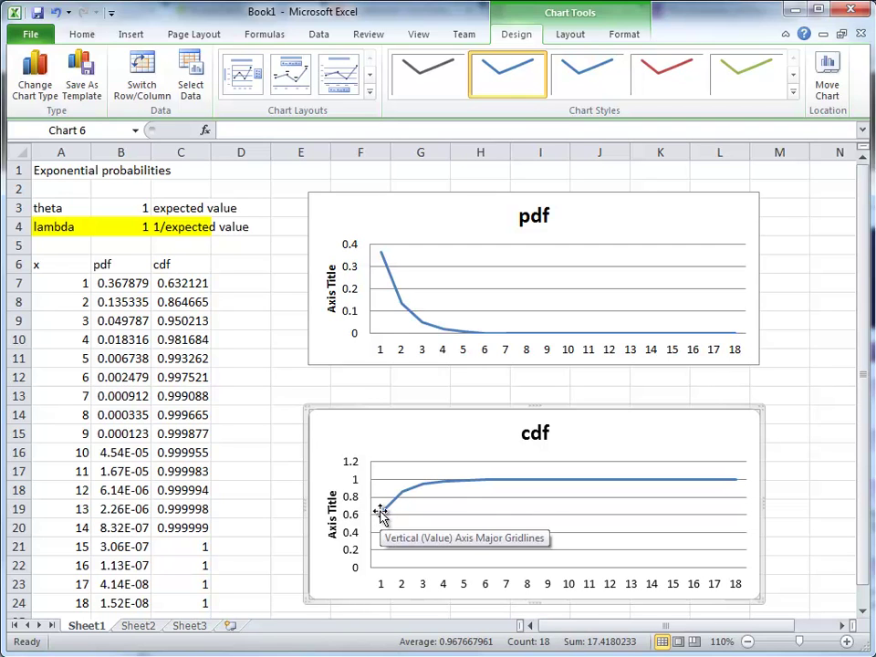
left_click(60, 285)
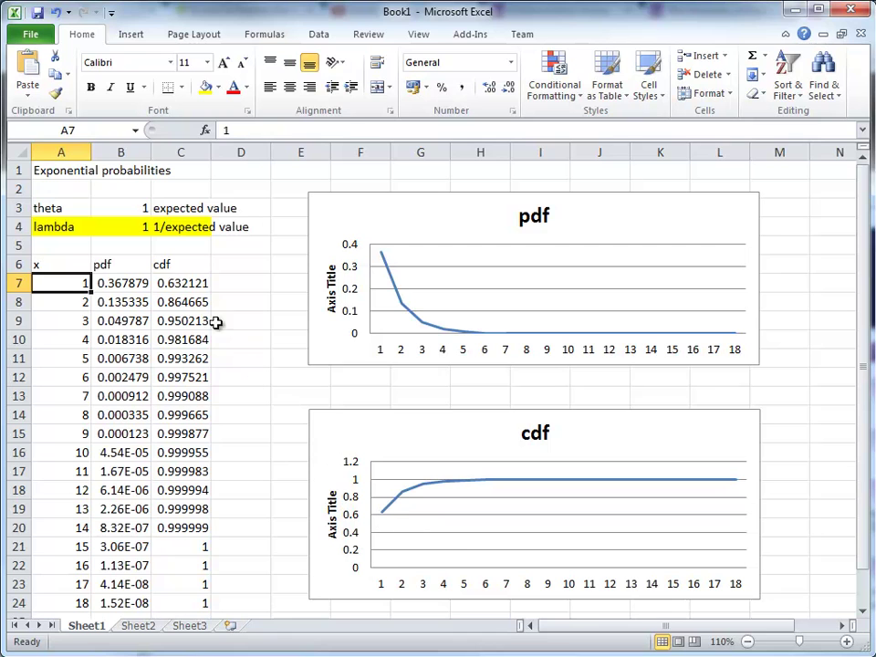
left_click(181, 285)
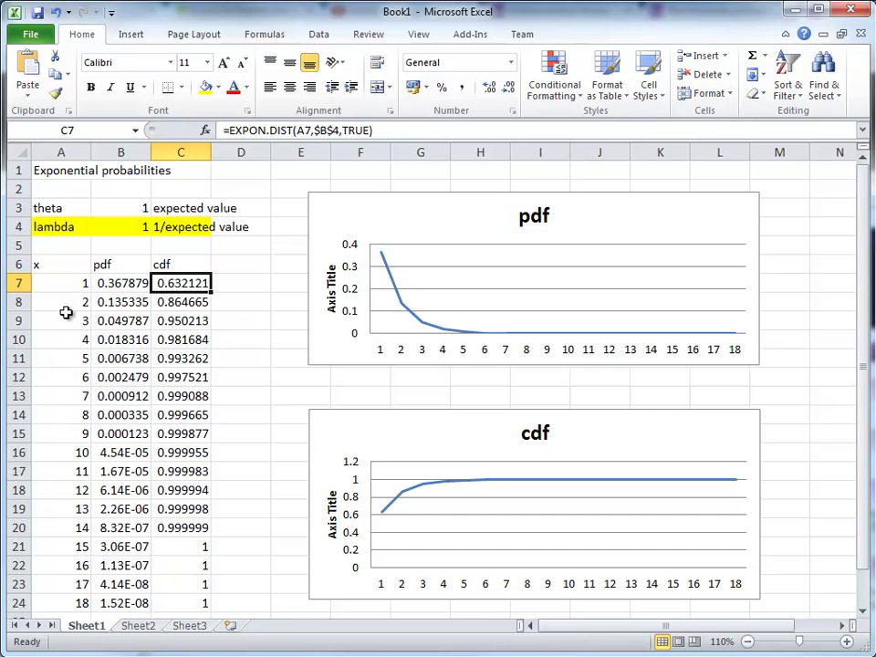
Enter 0.1 and 0.2 in A7:A8 and fill the 0.1-step series down to A24.
left_click(73, 282)
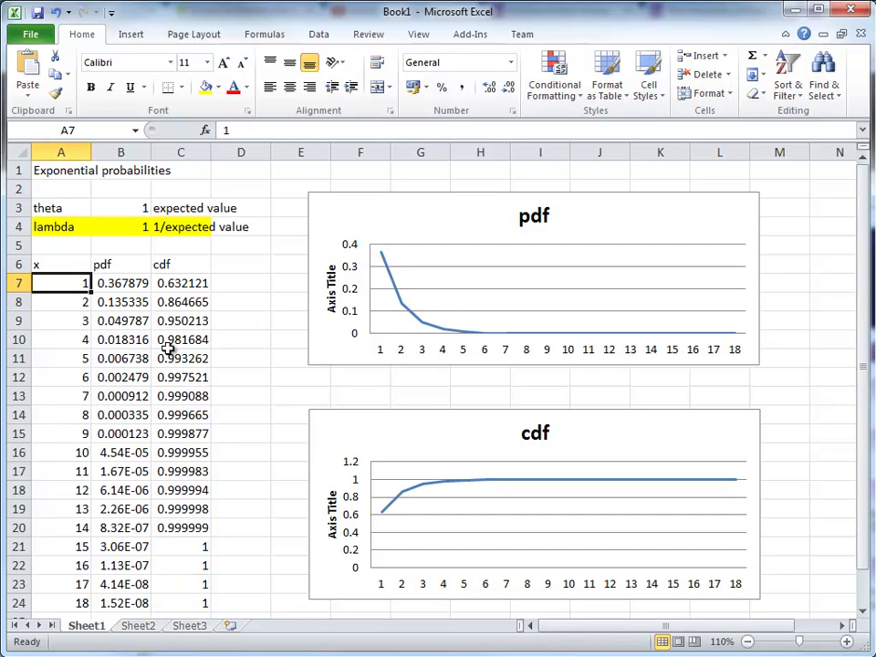
type("0")
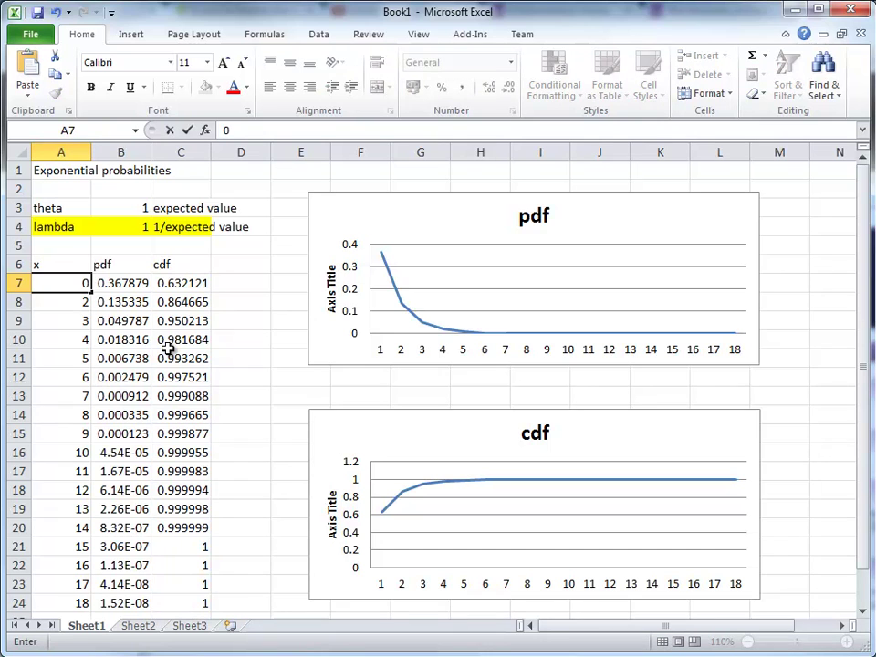
type(".1")
key("Return")
type("0.")
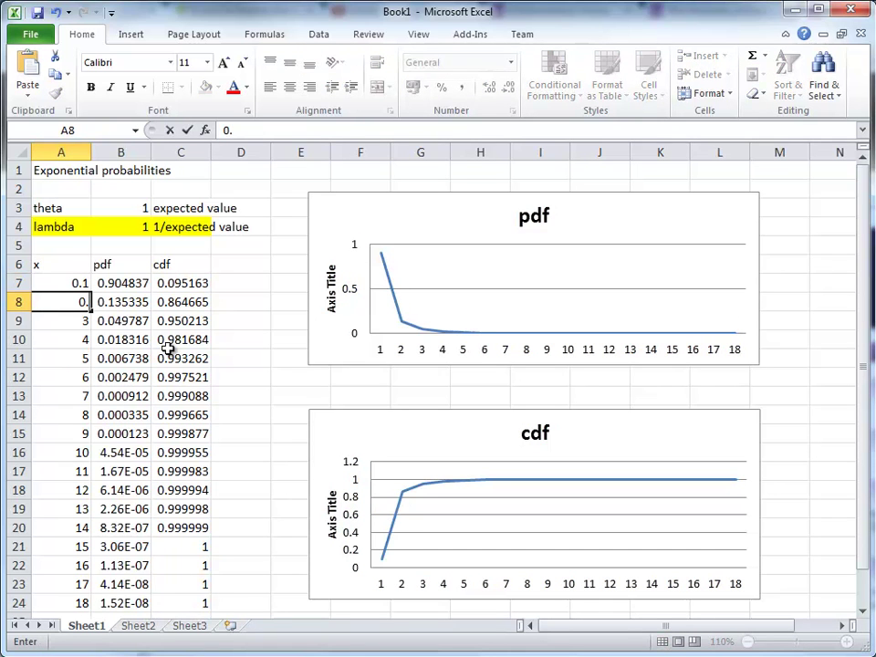
key("Return")
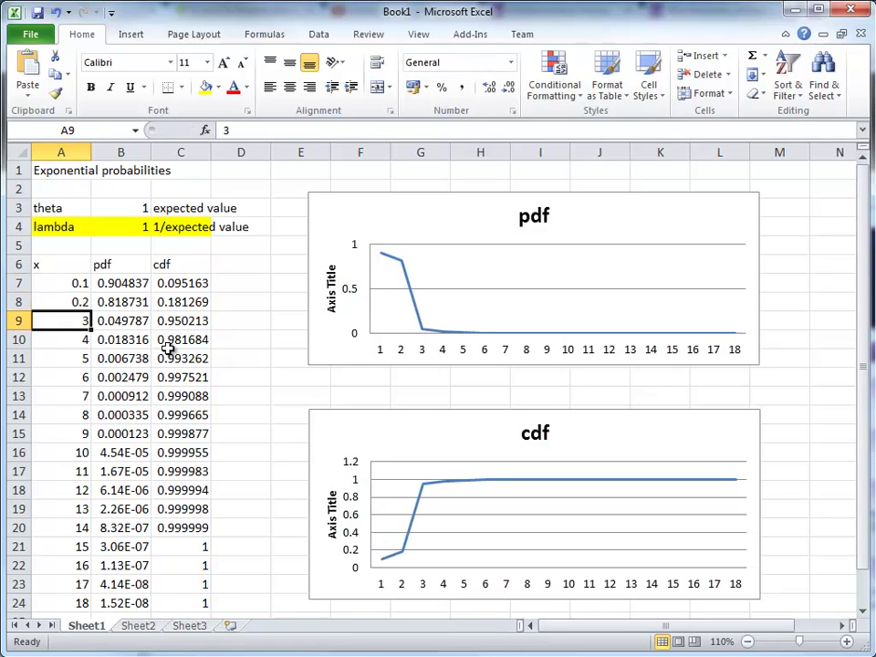
left_click_drag(74, 285, 87, 605)
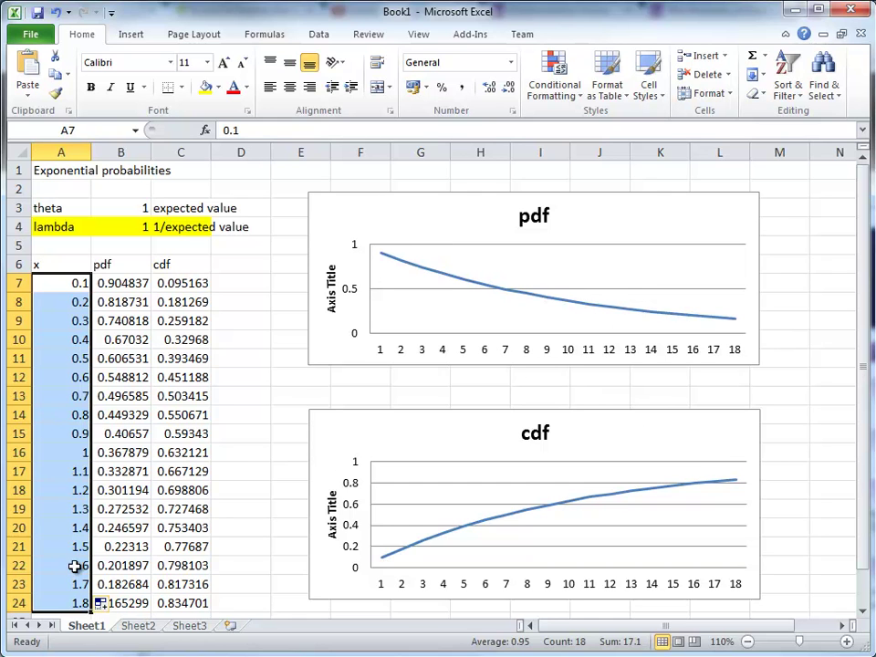
Check the cdf formula in C20 and select the table's bottom row A24:C24.
left_click(179, 534)
scroll(177, 534, "down", 2)
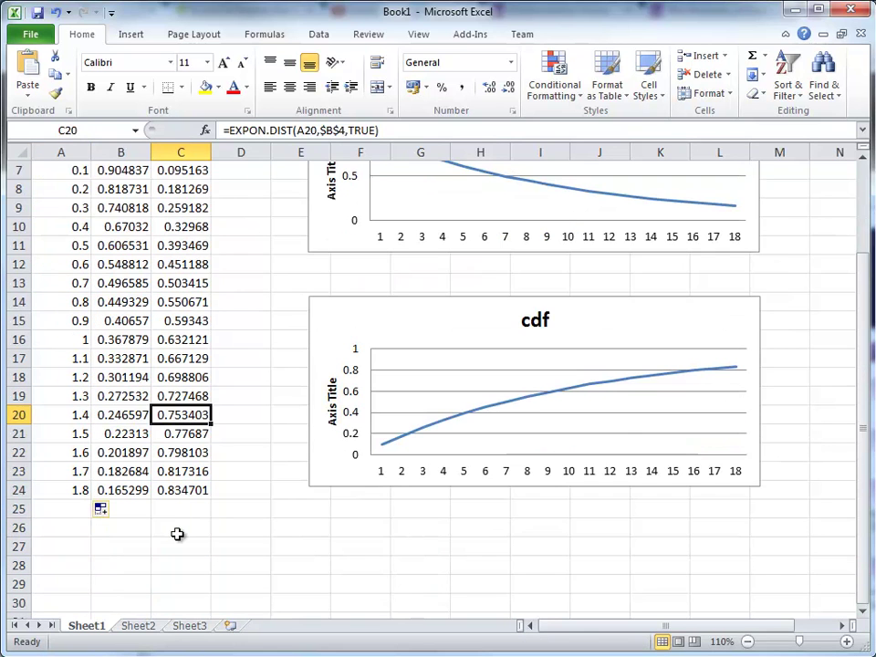
left_click_drag(69, 490, 212, 586)
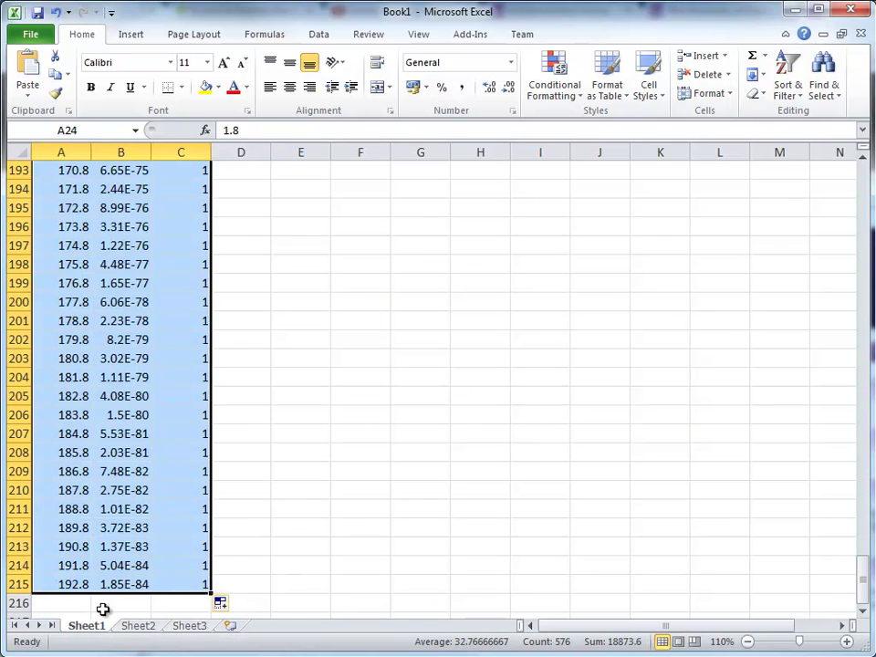
scroll(84, 549, "down", 1)
scroll(85, 549, "up", 15)
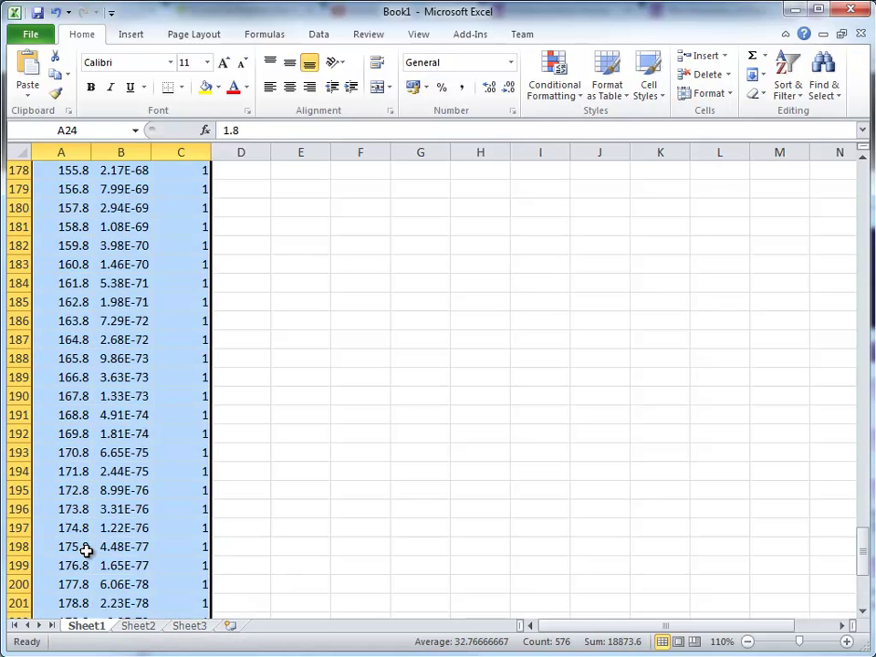
scroll(85, 549, "up", 20)
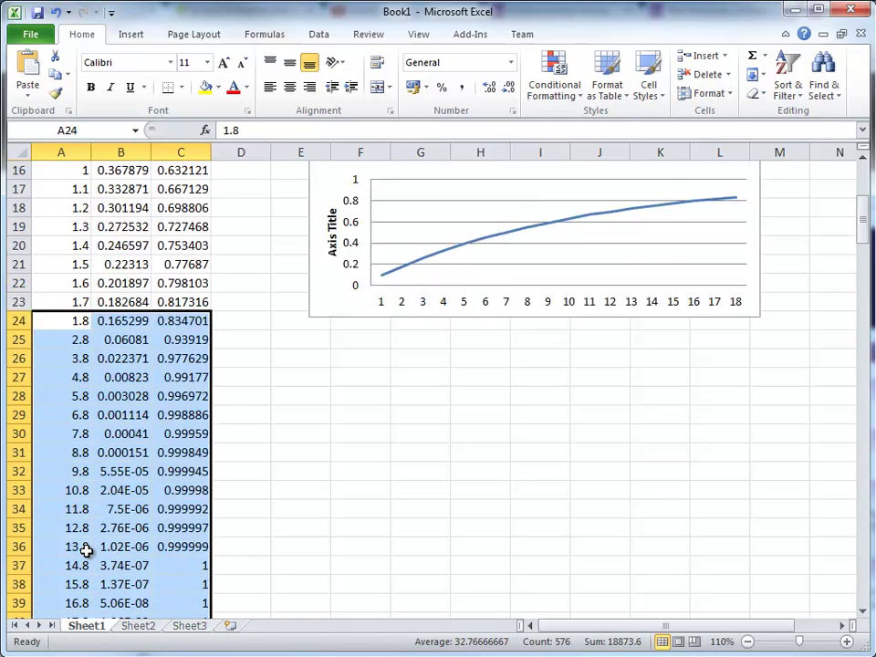
scroll(91, 515, "down", 3)
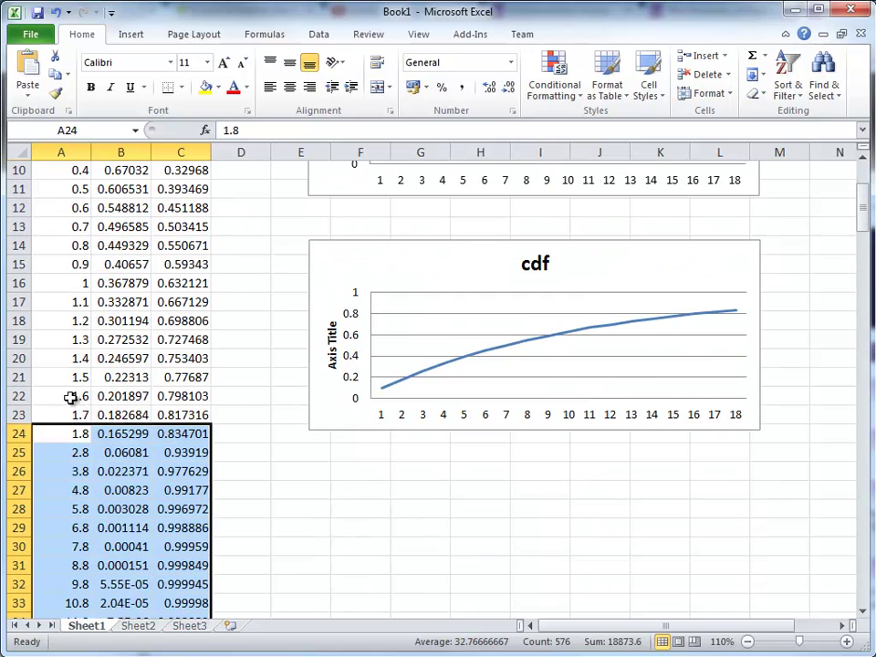
Fill the table from A22:C23 down to row 217 so x reaches 21.1, then return to the top.
left_click_drag(70, 397, 212, 542)
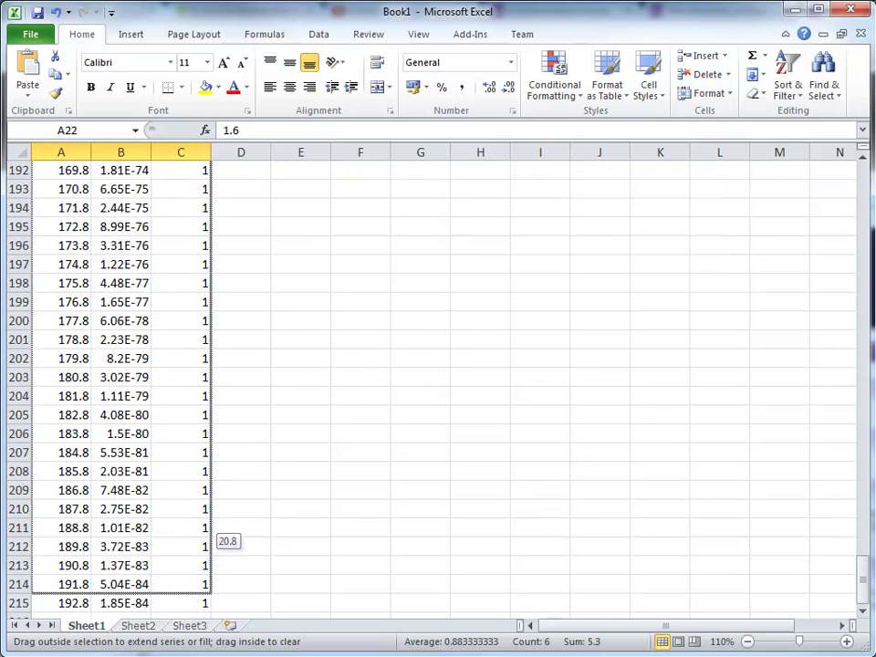
left_click_drag(210, 588, 203, 580)
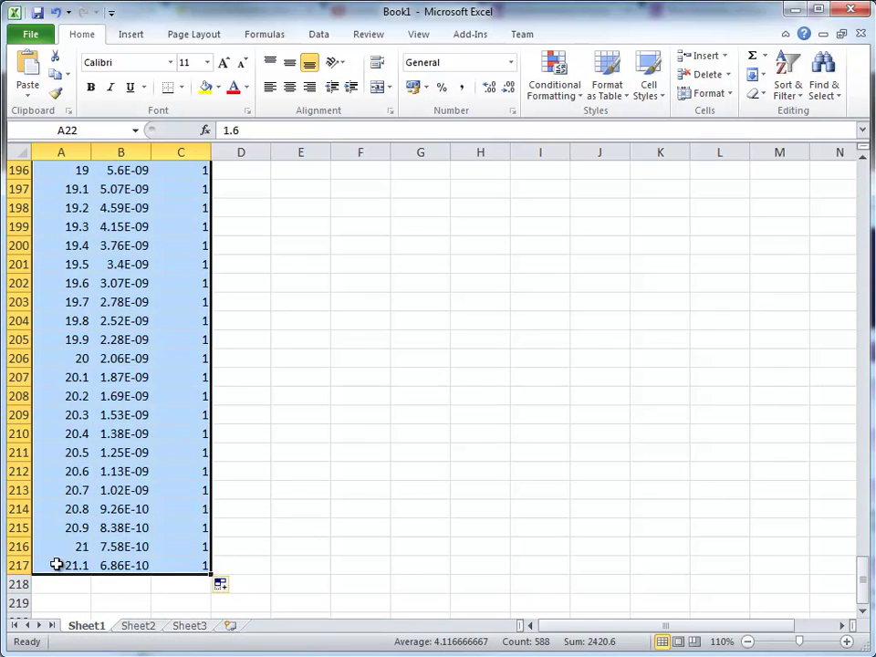
scroll(247, 567, "up", 4)
scroll(247, 567, "up", 20)
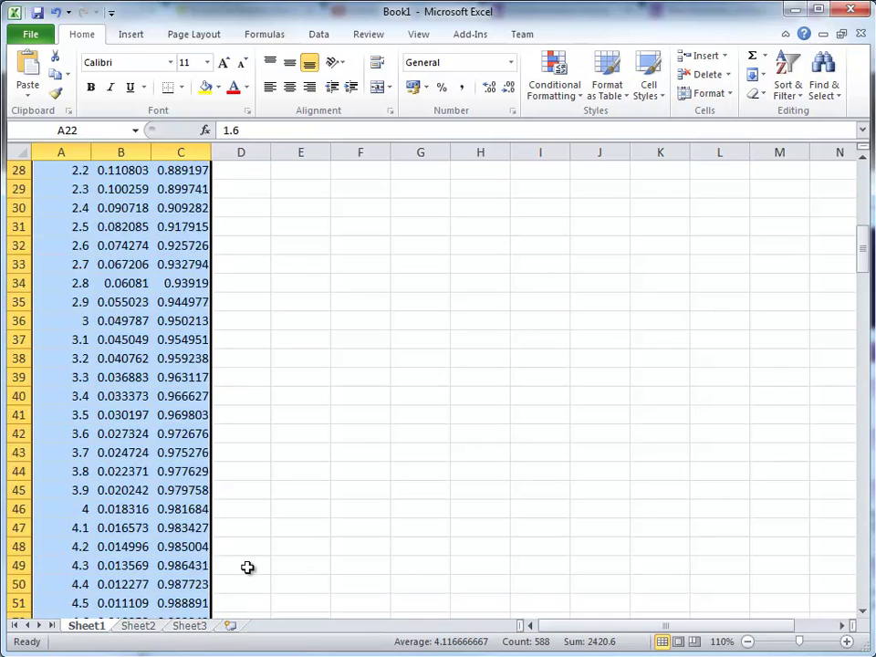
scroll(42, 476, "down", 16)
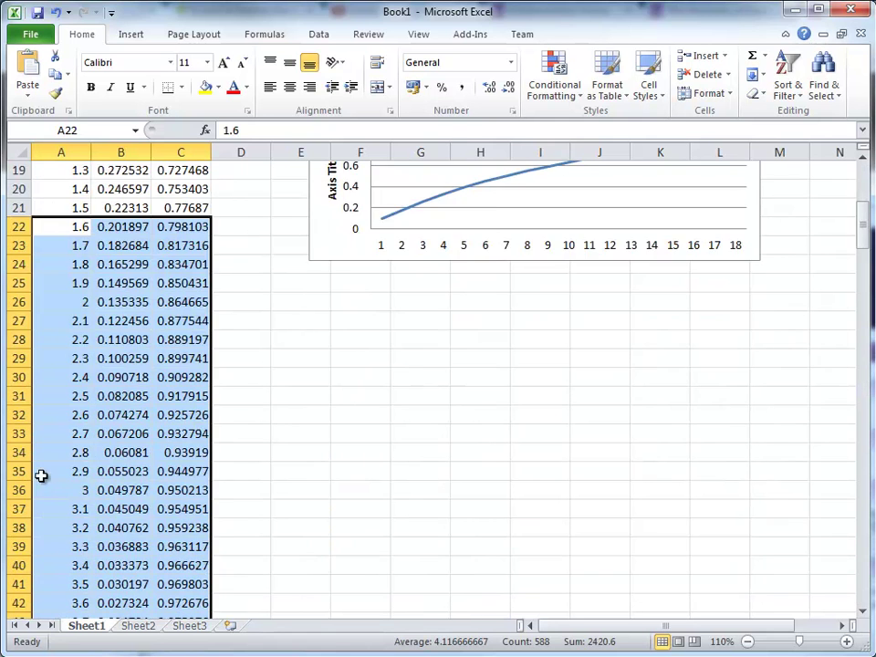
scroll(98, 472, "down", 20)
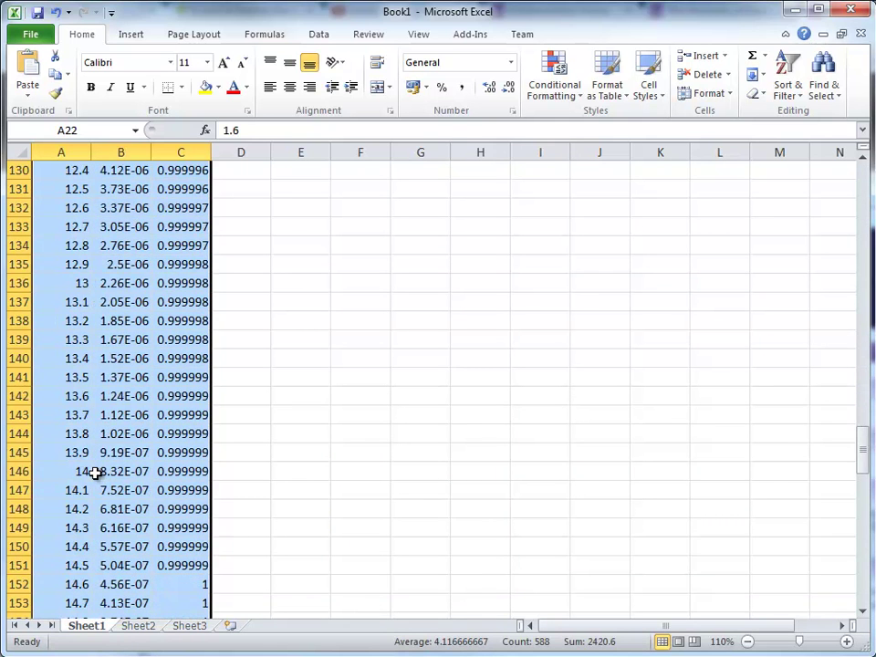
scroll(95, 472, "down", 20)
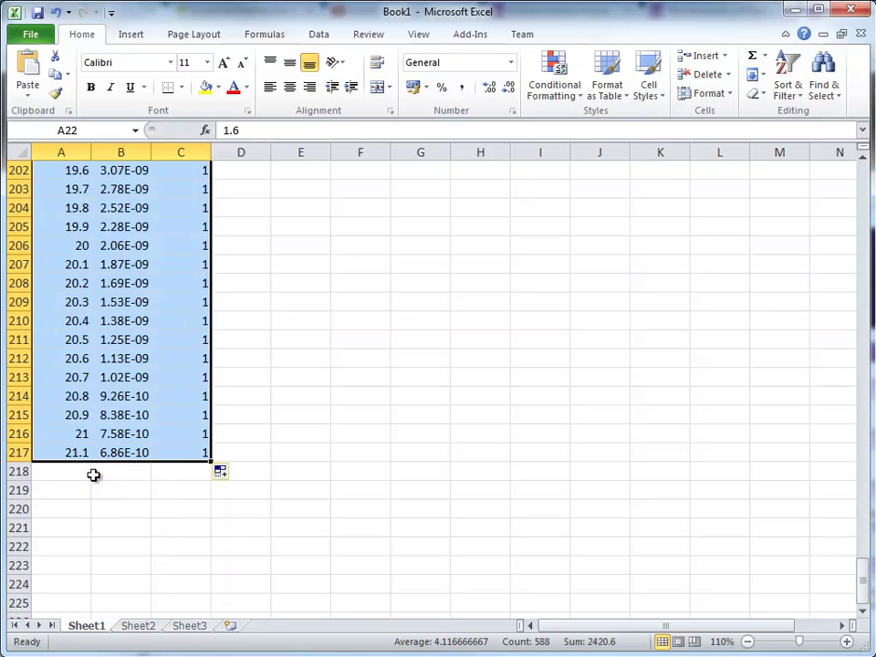
left_click(42, 451)
scroll(229, 481, "up", 15)
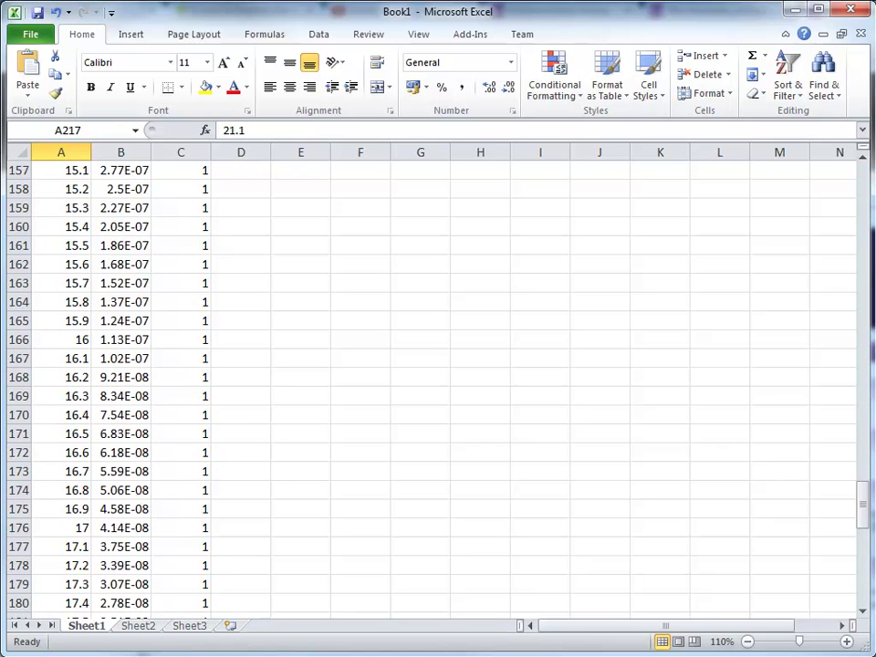
left_click_drag(862, 510, 861, 178)
Extend the pdf chart's data range end from $B$24 to $B$217.
right_click(734, 258)
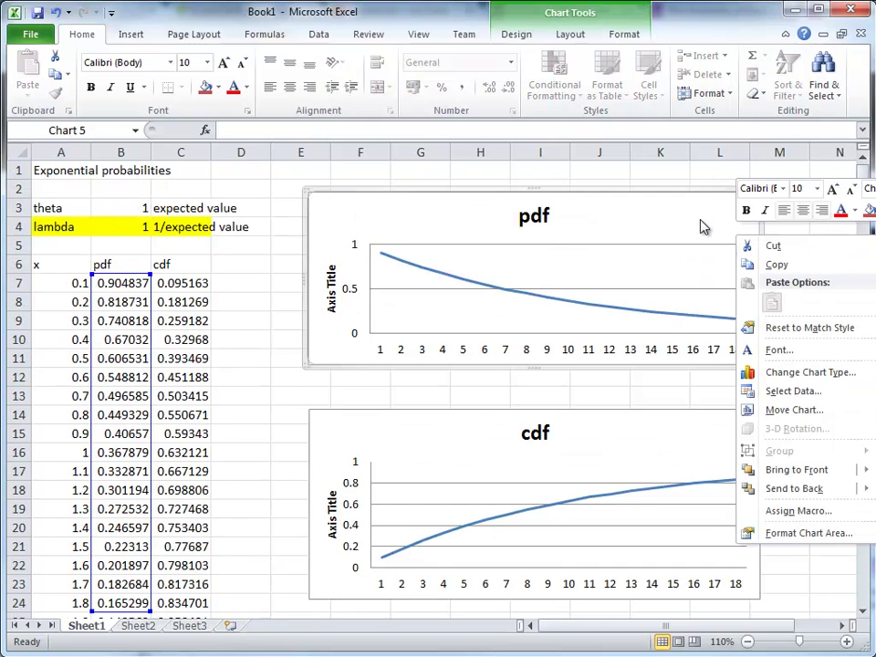
left_click(792, 392)
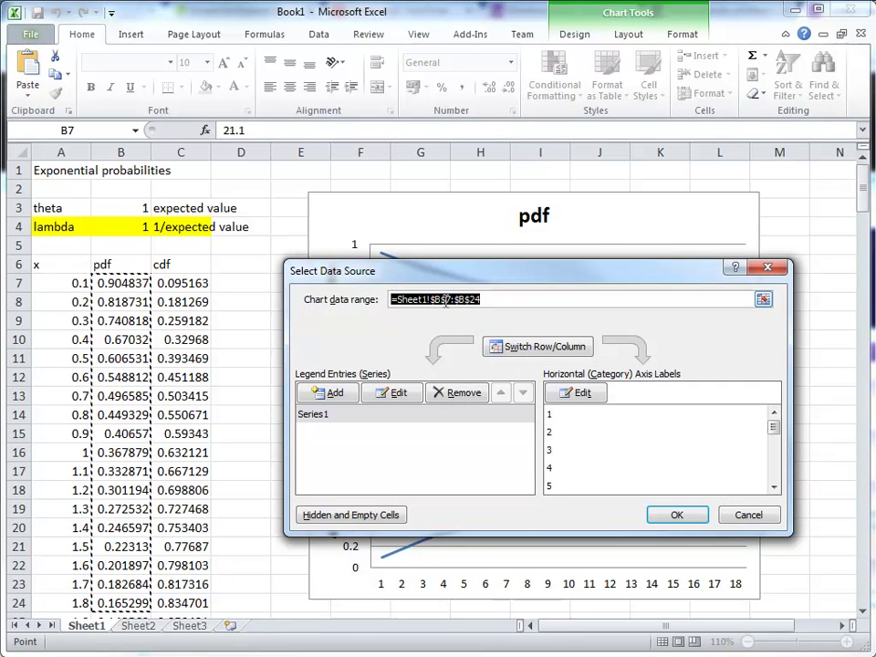
left_click(481, 299)
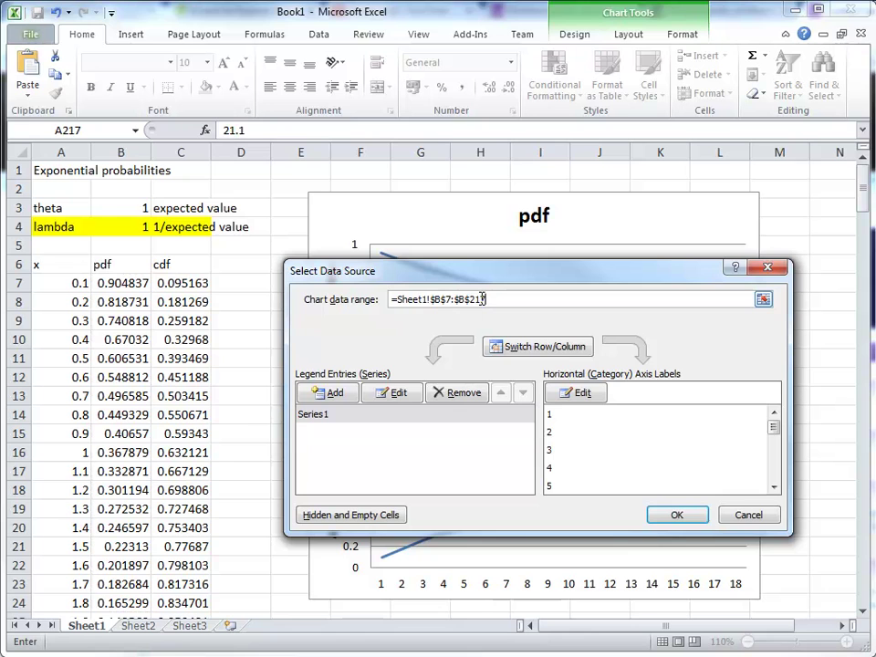
left_click(676, 514)
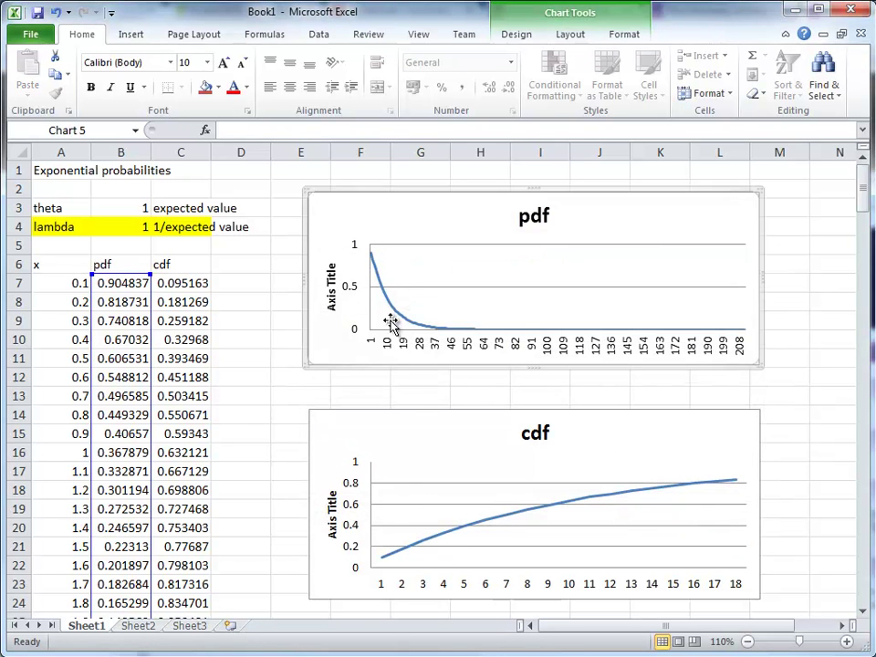
Extend the cdf chart's data range end to $C$217 so it plots C7:C217.
right_click(752, 441)
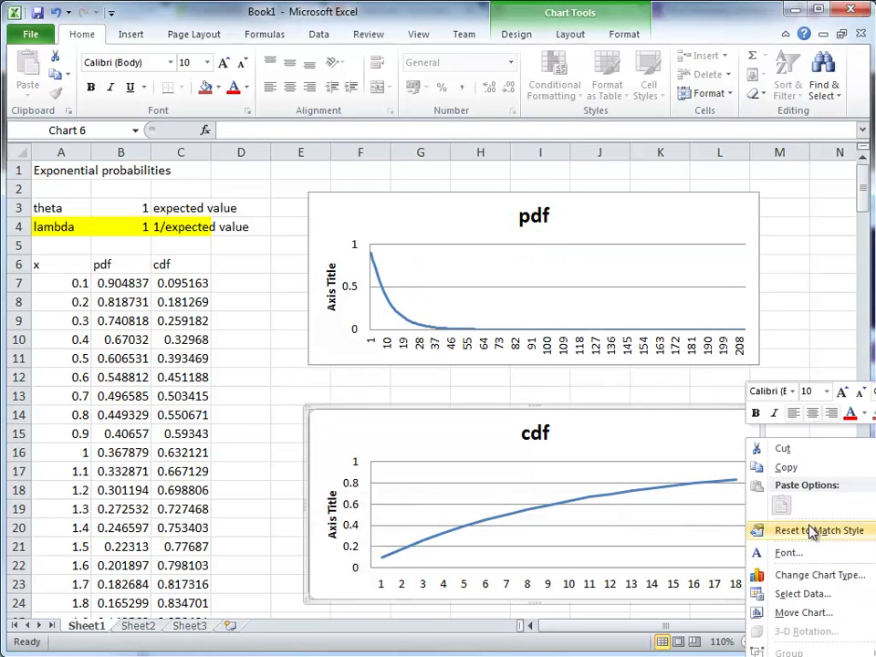
left_click(786, 594)
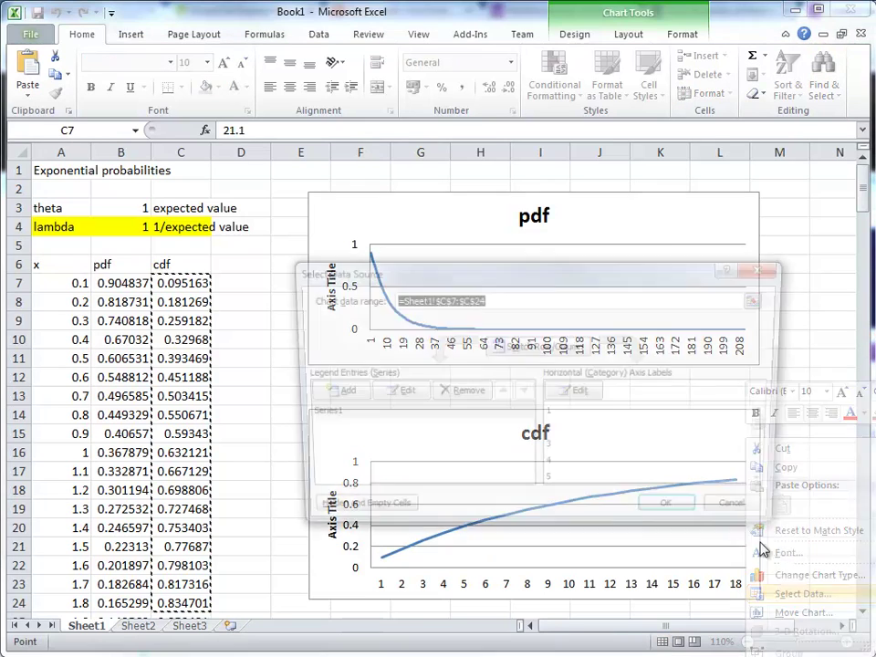
left_click(493, 300)
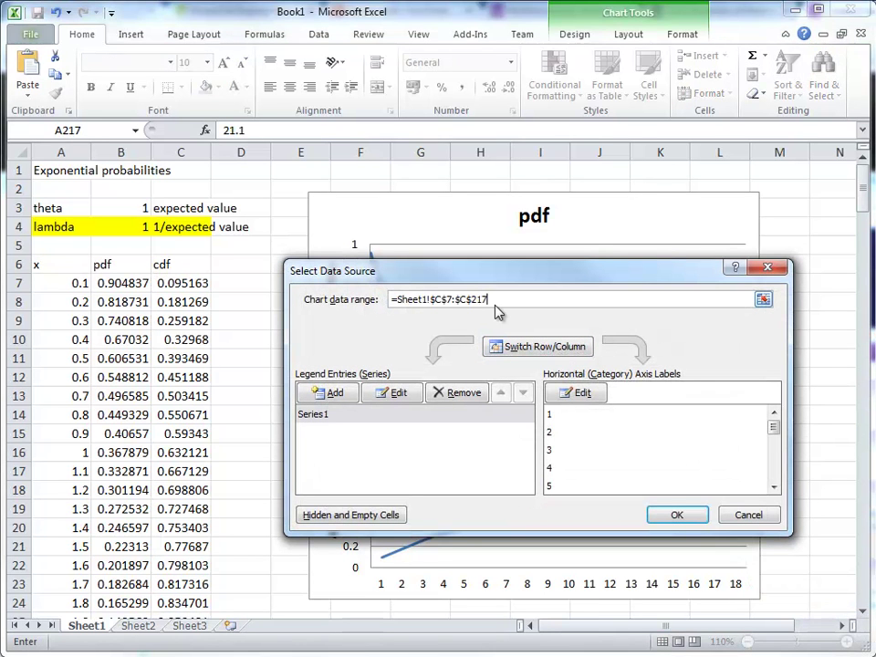
type("217")
key("Return")
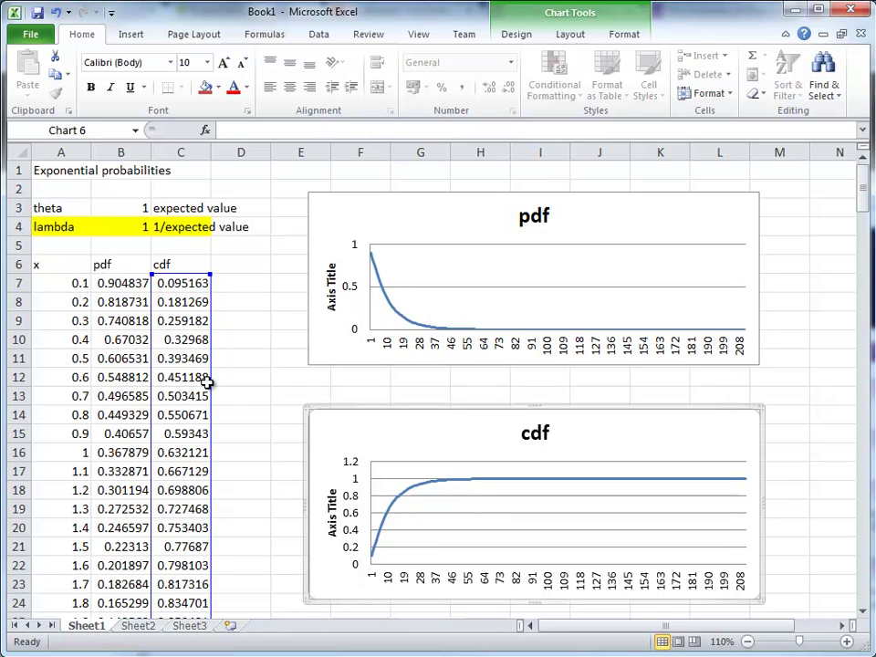
Enter 5 as theta in B3, making lambda 0.2.
left_click(60, 210)
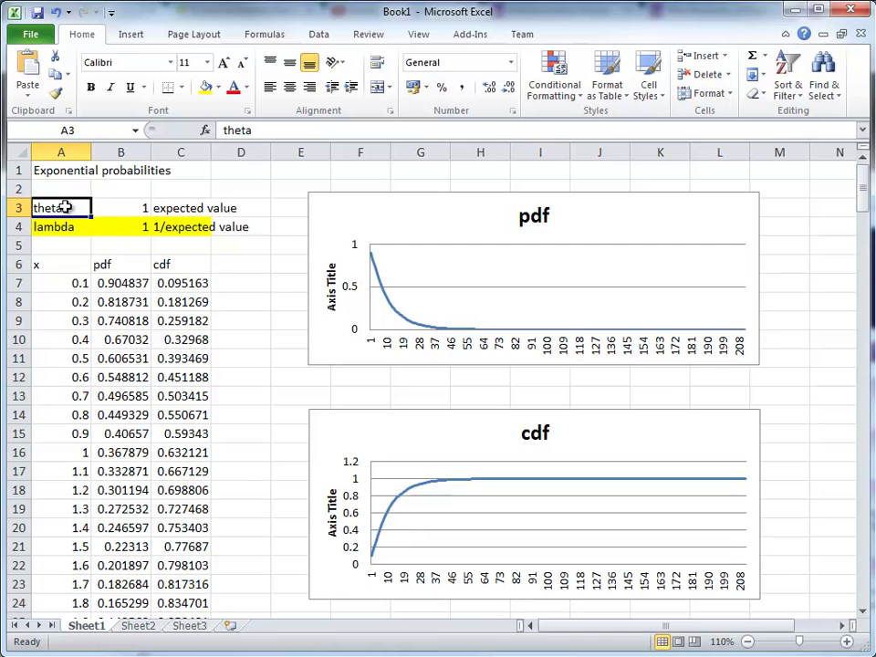
left_click(119, 208)
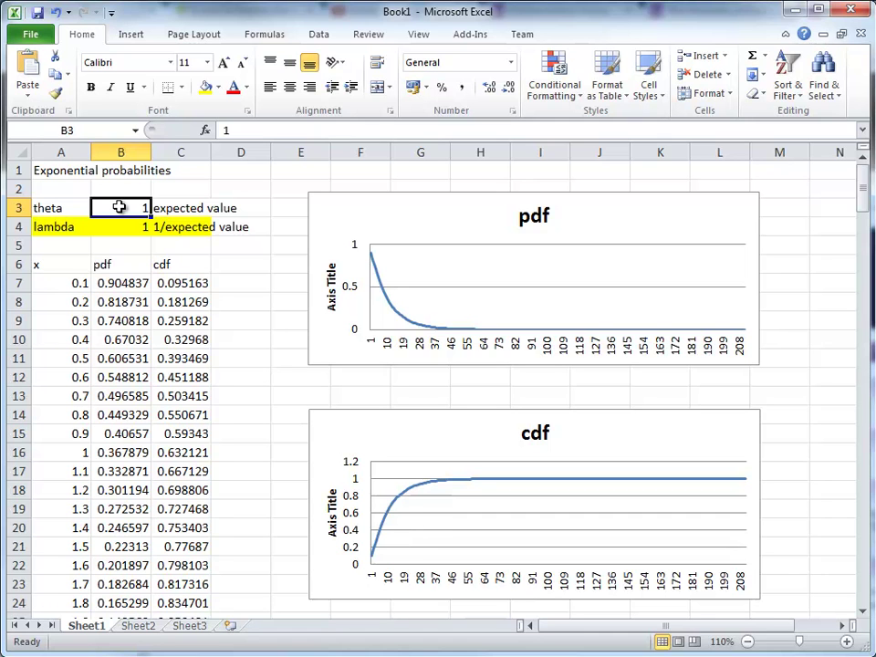
type("5")
key("Return")
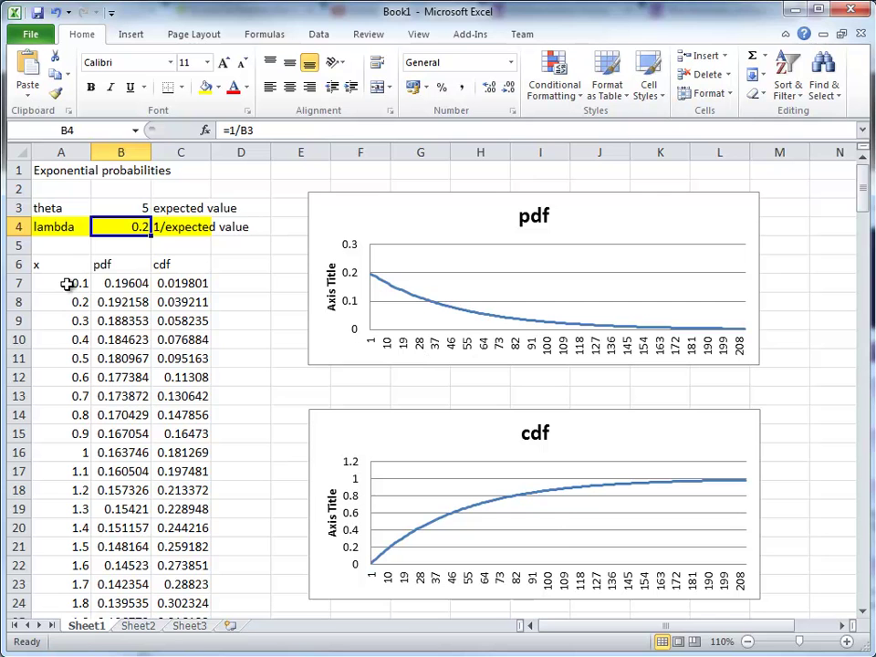
left_click(748, 221)
Use the x values in A7:A217 as the pdf chart's horizontal axis labels, running 0.1 to 20.8.
right_click(748, 221)
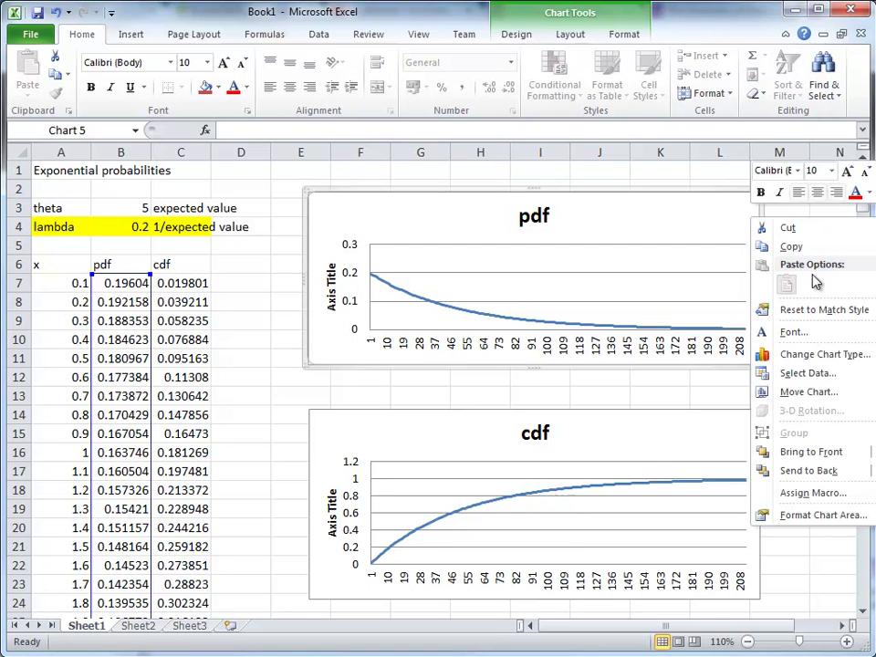
left_click(800, 374)
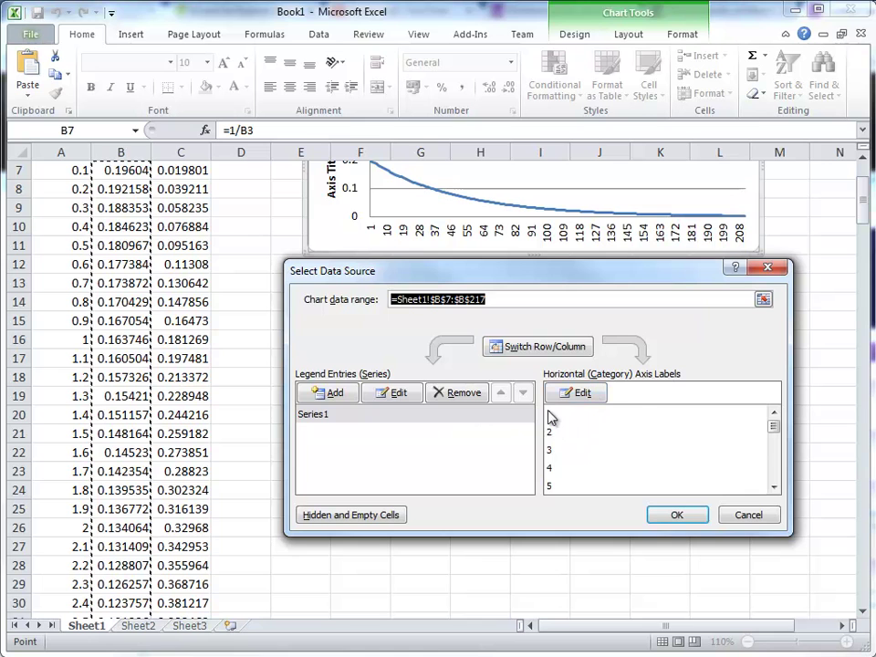
left_click(580, 392)
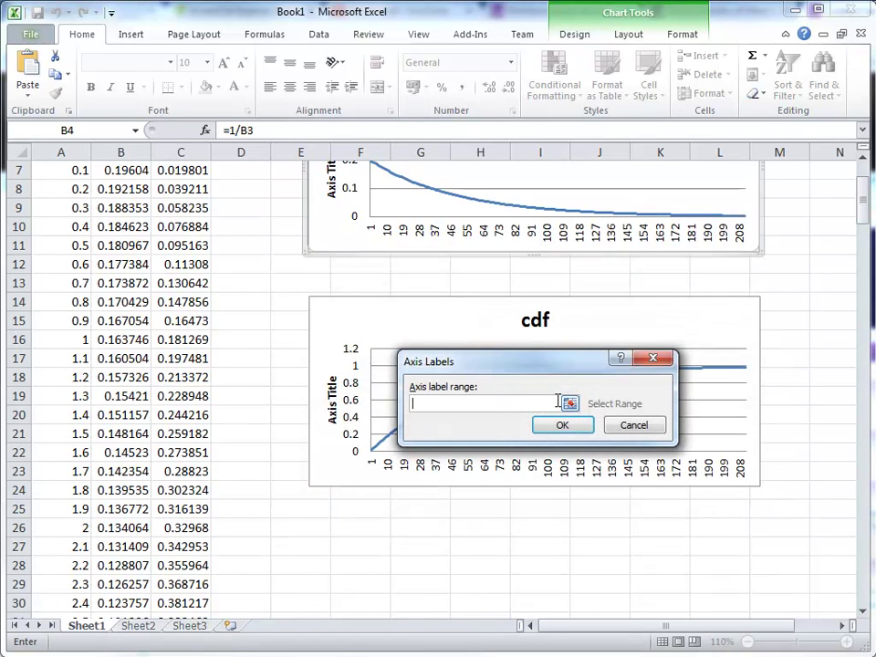
scroll(112, 270, "up", 2)
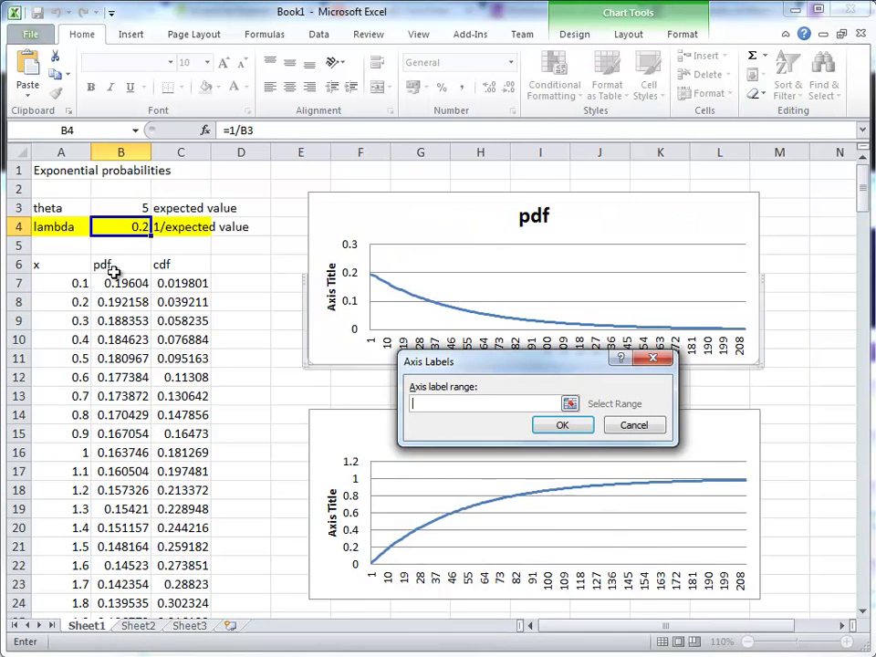
left_click_drag(77, 284, 87, 591)
left_click_drag(66, 639, 66, 639)
left_click_drag(65, 598, 79, 580)
left_click(562, 426)
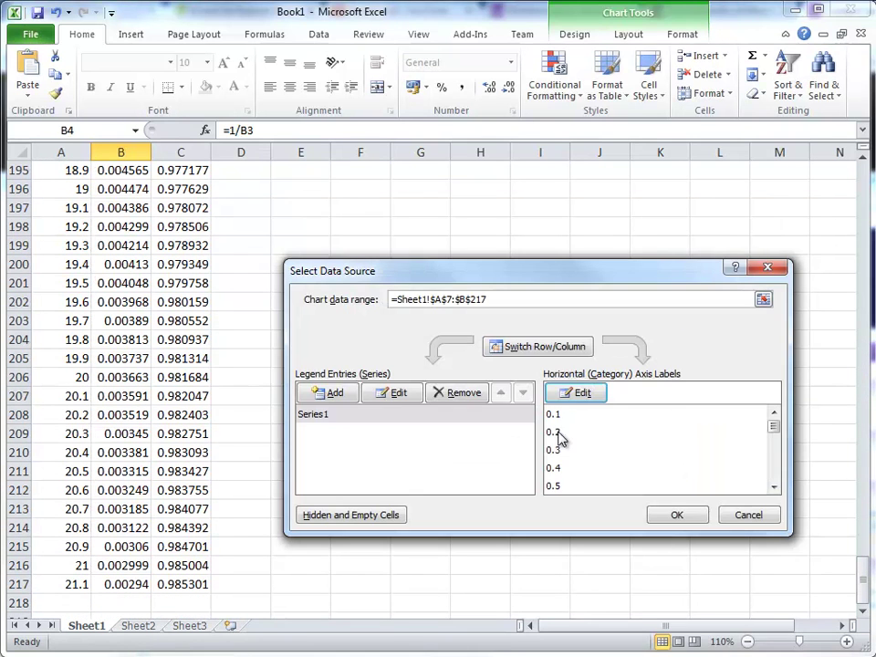
left_click(672, 516)
scroll(644, 468, "up", 19)
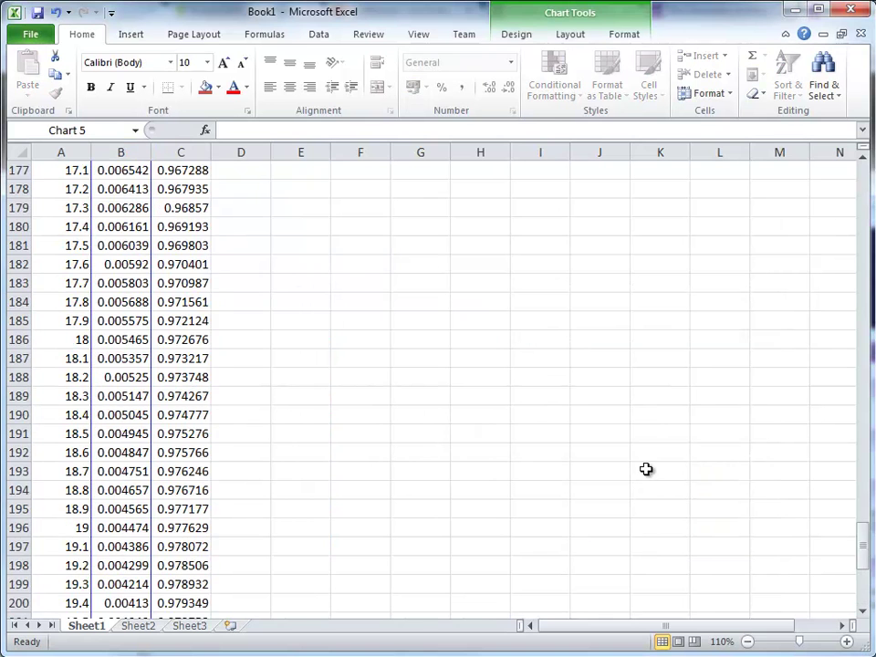
left_click_drag(862, 473, 862, 146)
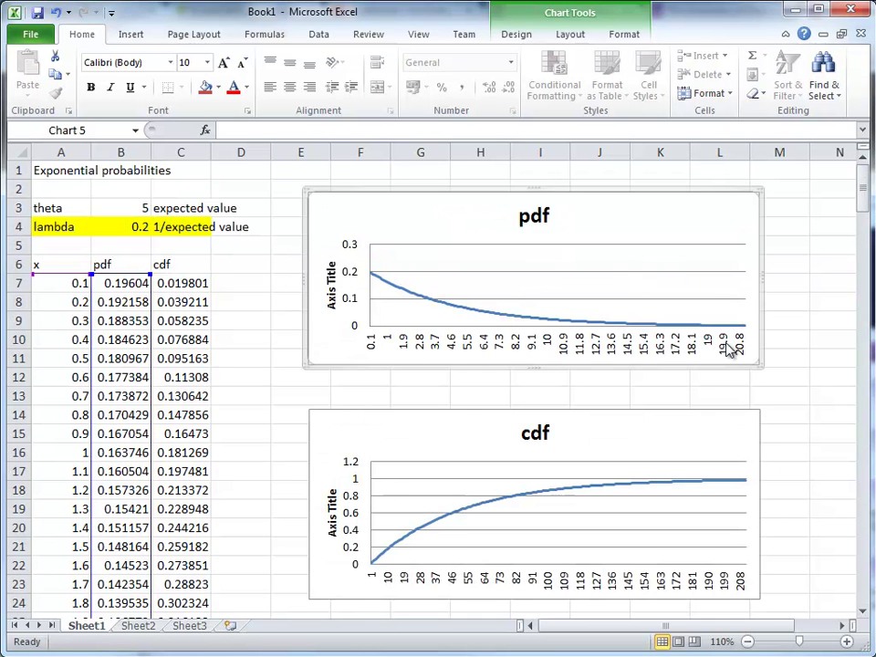